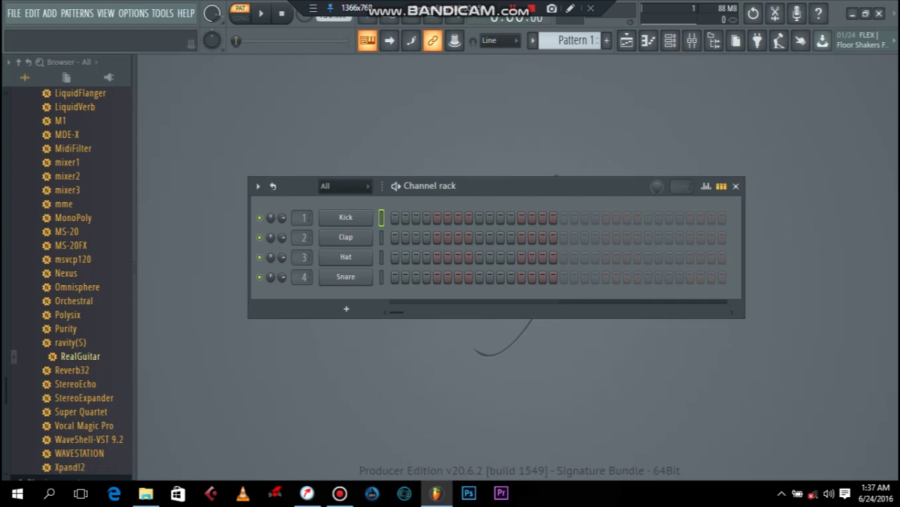
Step: Look through the installed VST plugins in the browser list
left_click_drag(521, 186, 488, 180)
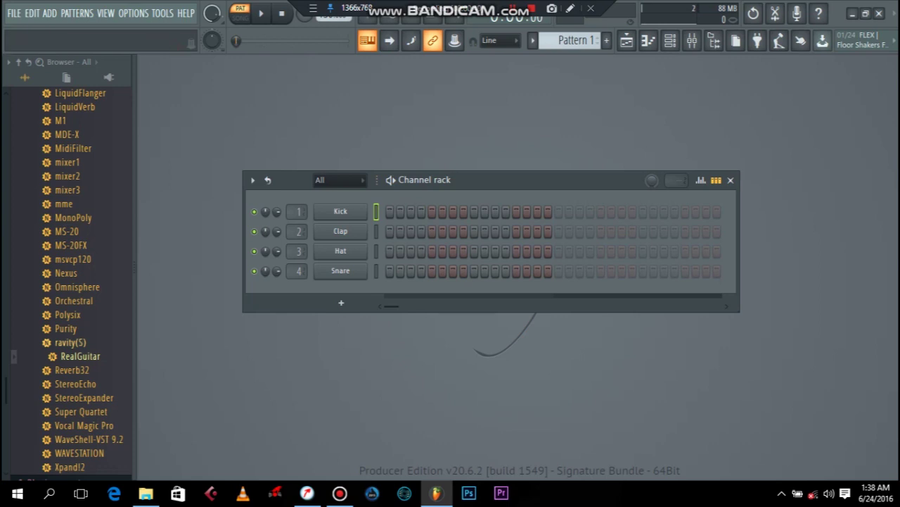
scroll(78, 281, "up", 3)
scroll(79, 281, "down", 3)
scroll(68, 281, "up", 2)
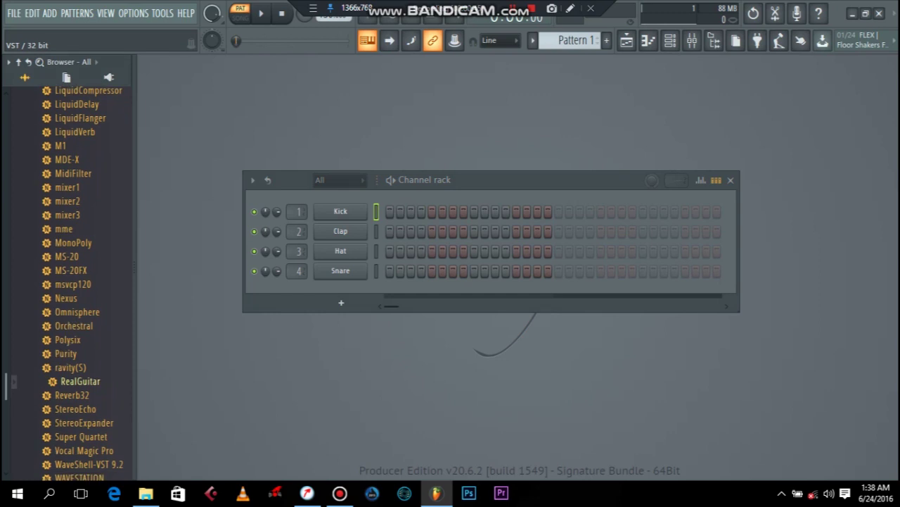
scroll(79, 383, "up", 1)
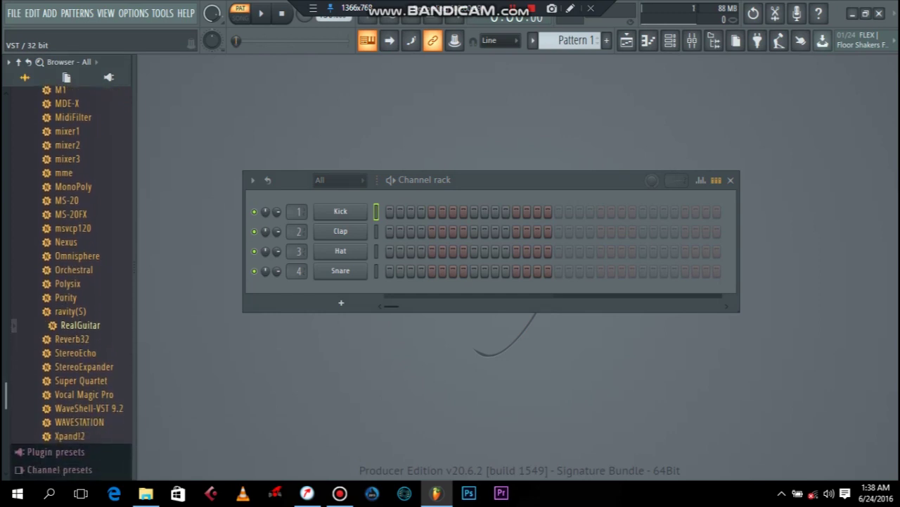
scroll(68, 282, "up", 3)
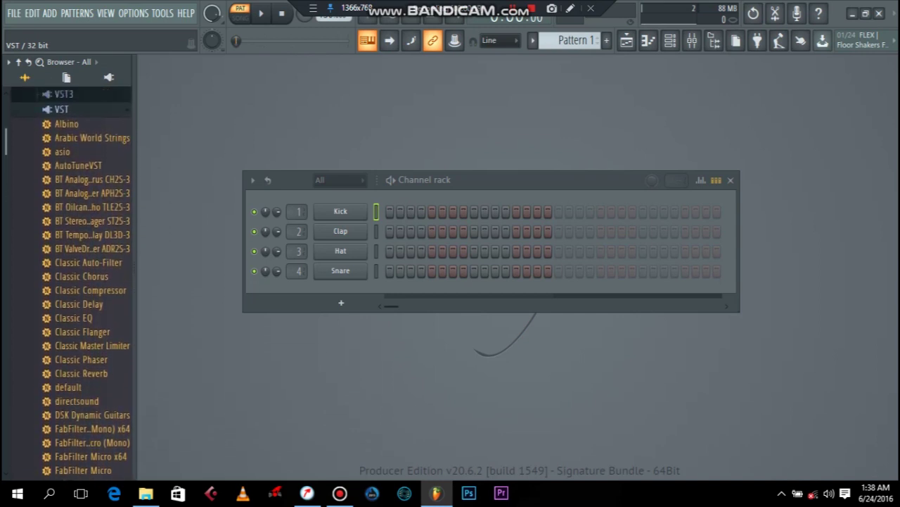
scroll(70, 281, "down", 1)
scroll(85, 281, "down", 4)
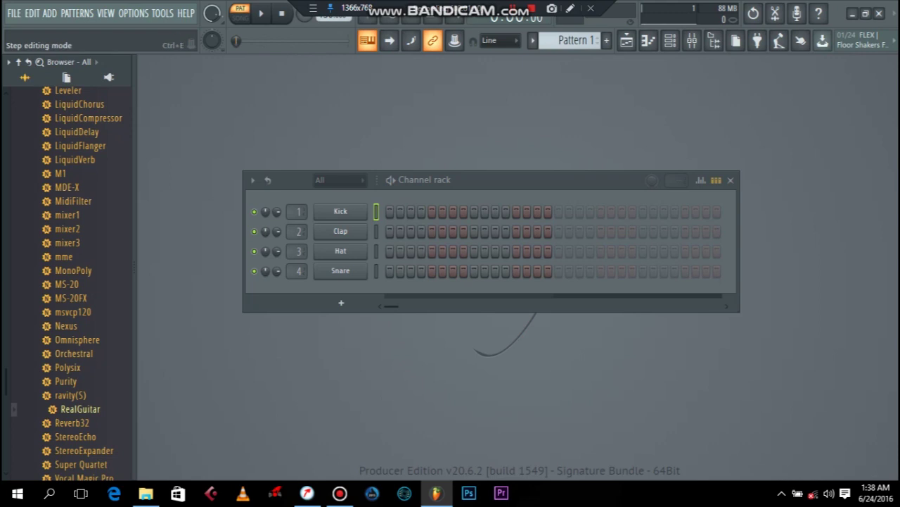
Step: Restore the maximized program window and shift it so the tempo display is exposed, and turn on the metronome
left_click(866, 14)
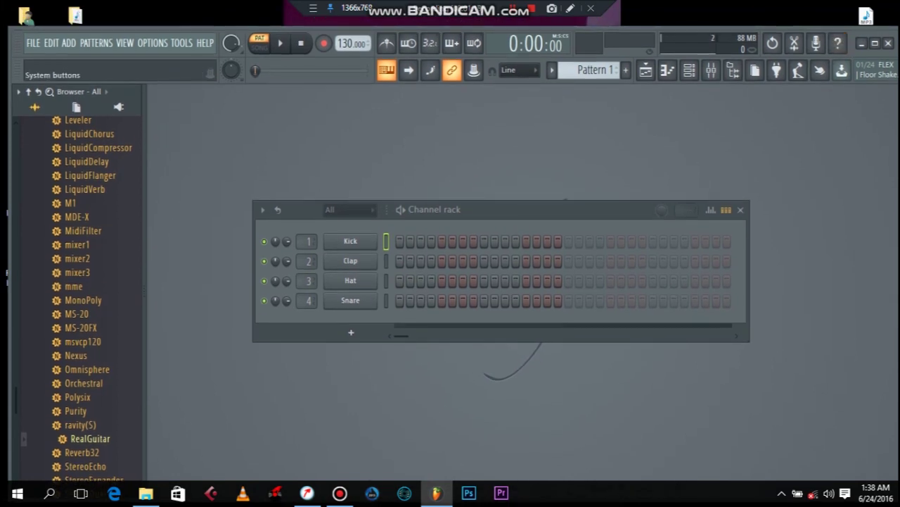
left_click_drag(875, 25, 868, 14)
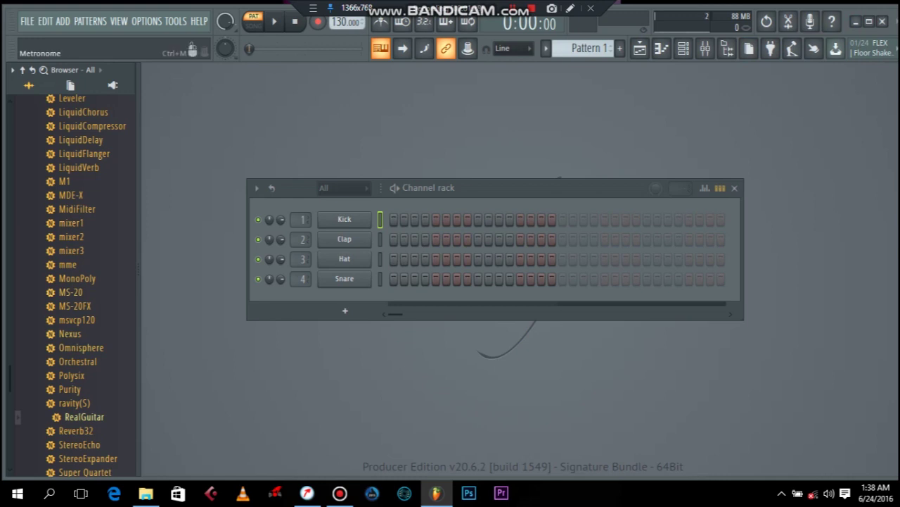
left_click(380, 22)
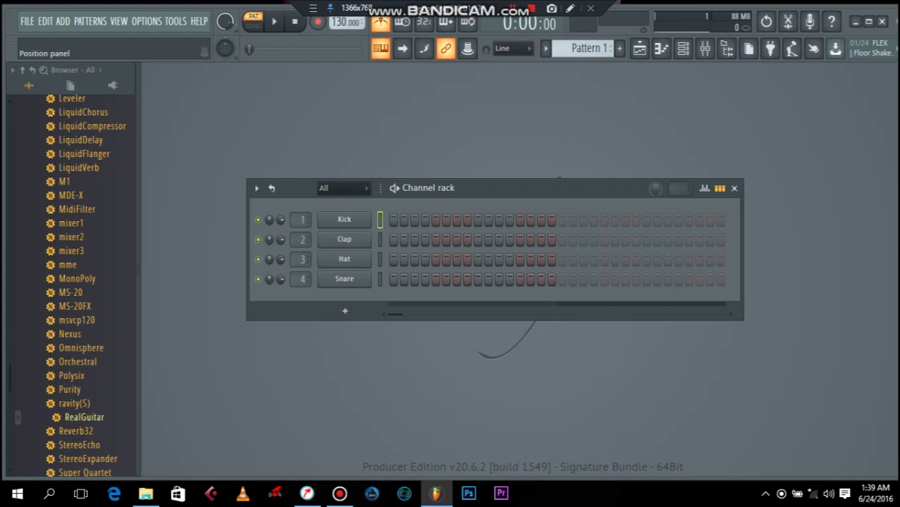
Step: Try the metronome at tempos of 154 and 110 BPM
mouse_move(344, 23)
left_mouse_down()
mouse_move(343, 0)
mouse_move(344, 10)
left_mouse_up()
key("space")
key("space")
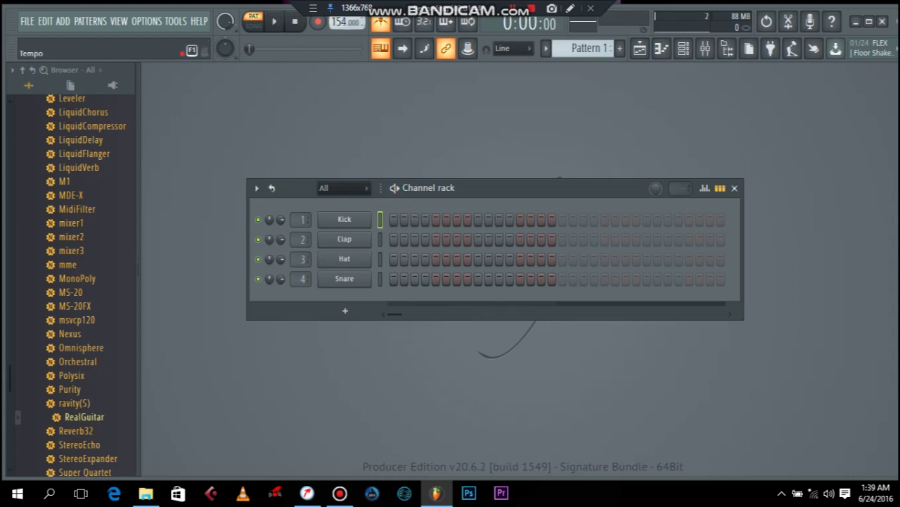
mouse_move(343, 22)
left_mouse_down()
mouse_move(344, 42)
mouse_move(343, 31)
left_mouse_up()
key("space")
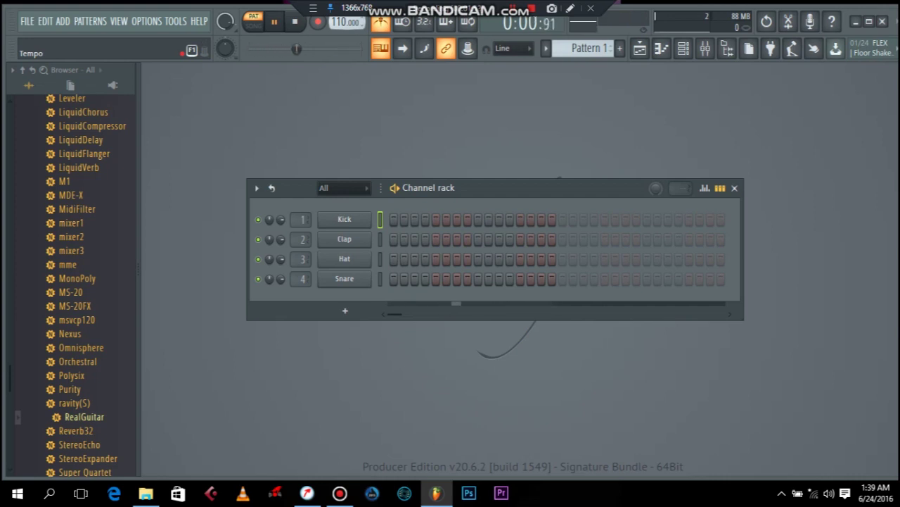
key("space")
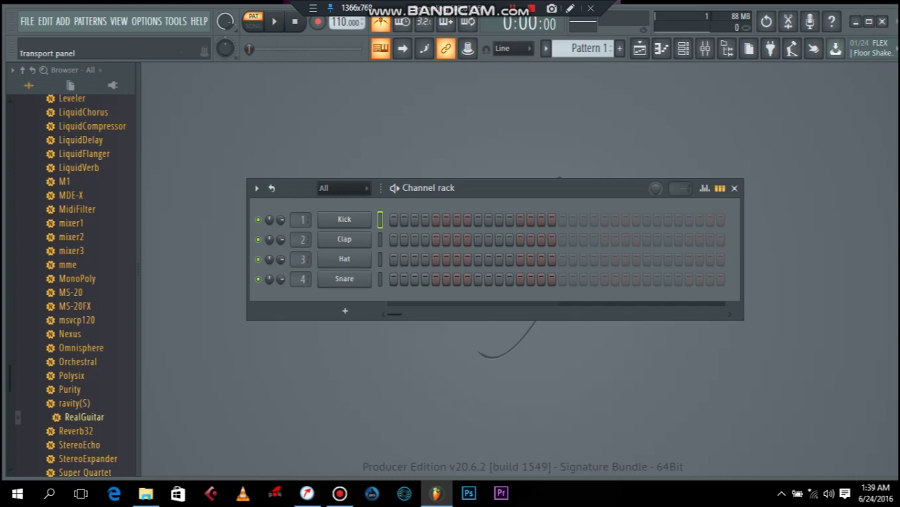
Step: Set the project tempo to 220 BPM and play the metronome briefly to check it
mouse_move(341, 23)
left_mouse_down()
mouse_move(340, 1)
mouse_move(346, 16)
left_mouse_up()
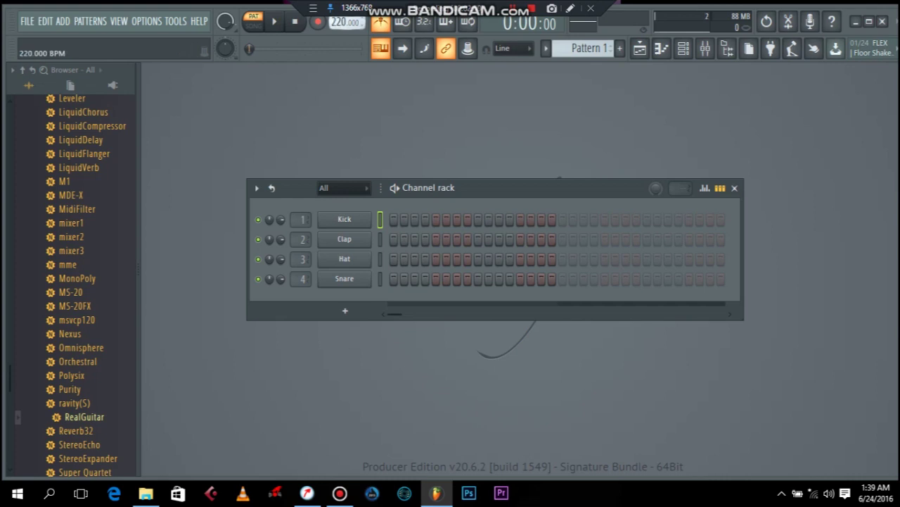
key("space")
key("space")
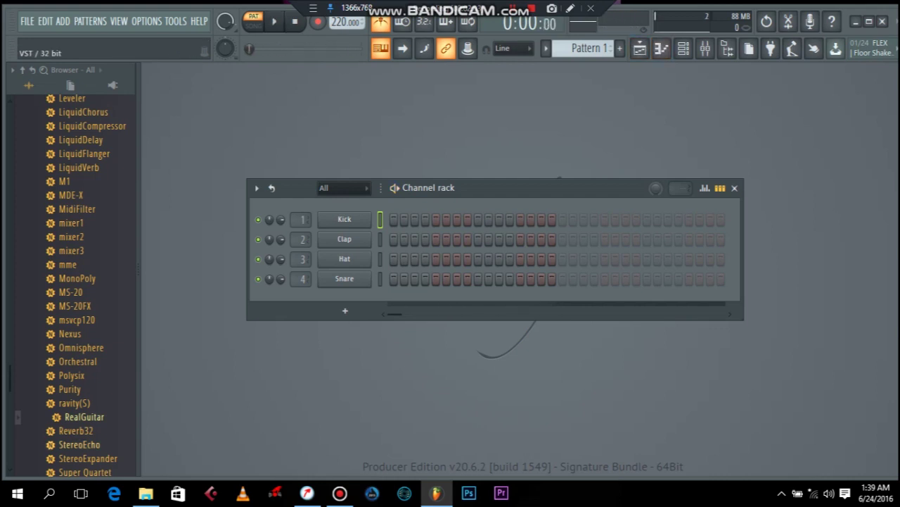
Step: Replace the Snare channel with Nexus and load its GT Jazz Guitar Thin preset from the XP Guitars category
left_click_drag(70, 333, 352, 316)
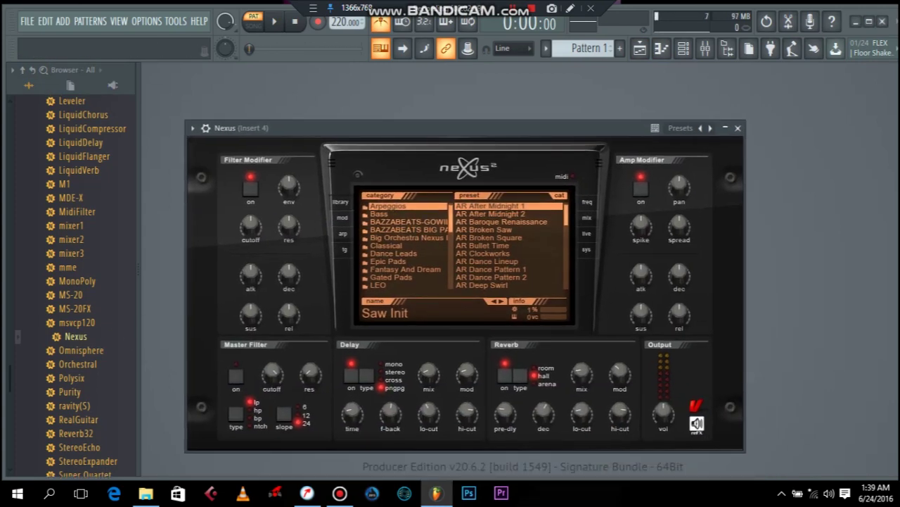
left_click_drag(451, 220, 451, 278)
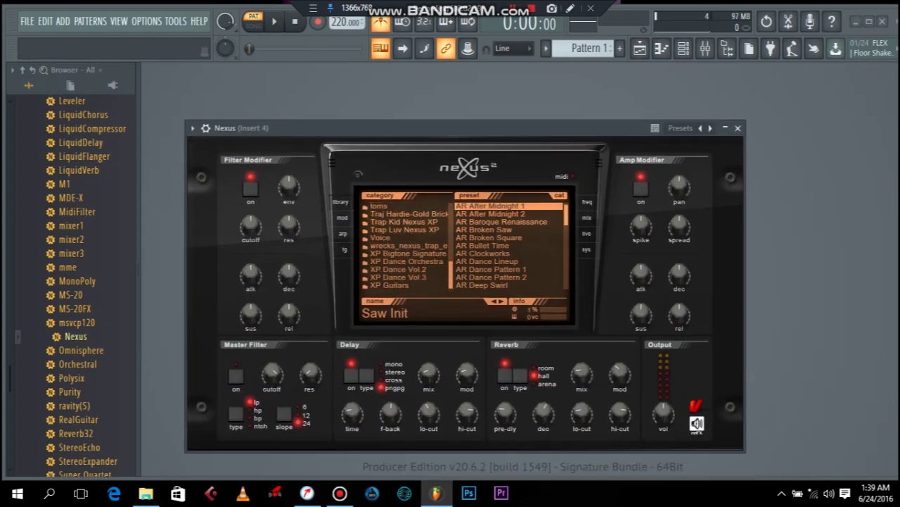
left_click(391, 285)
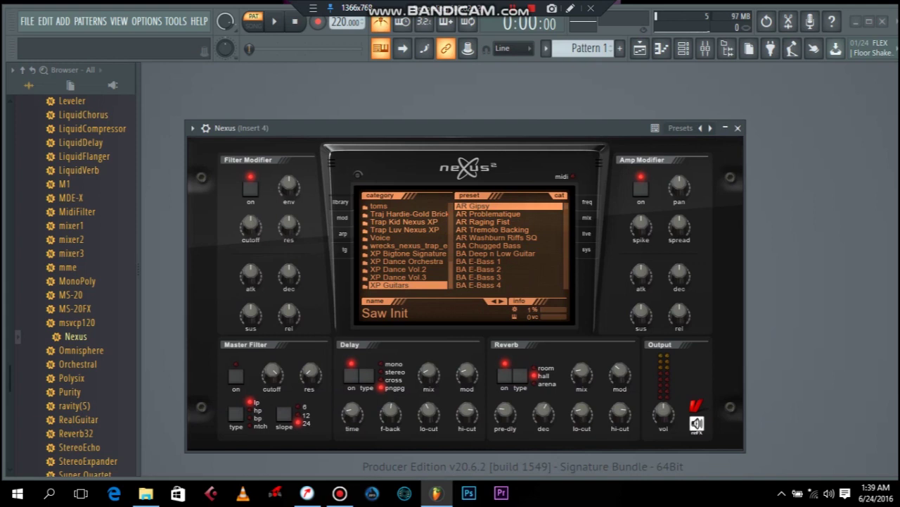
scroll(510, 246, "down", 20)
scroll(510, 246, "down", 15)
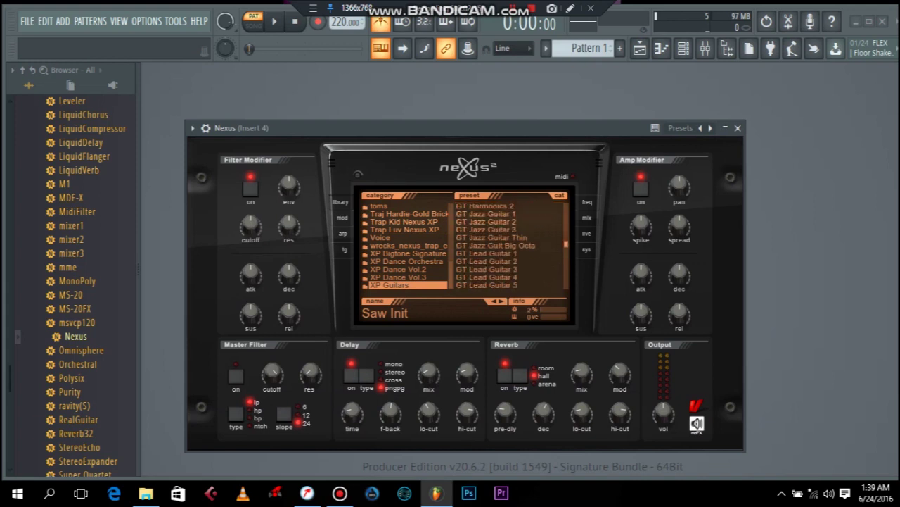
scroll(510, 247, "down", 9)
scroll(510, 246, "up", 12)
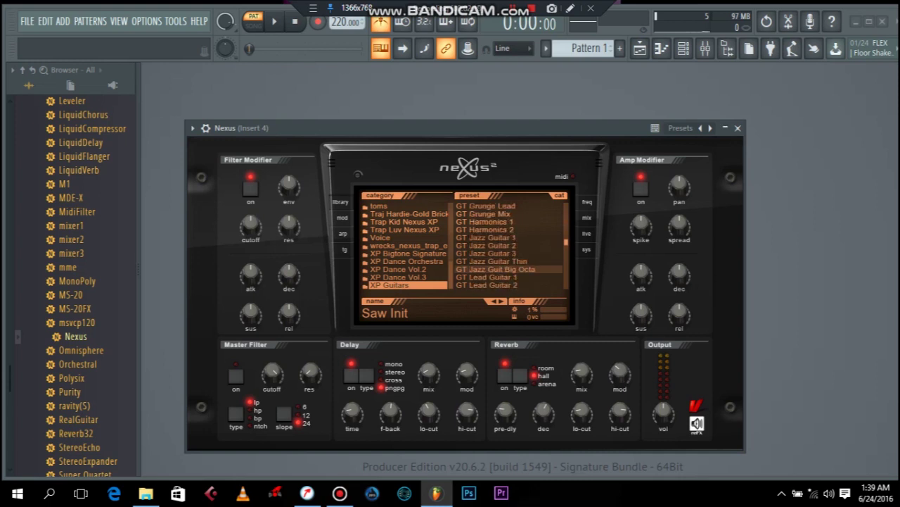
left_click(493, 261)
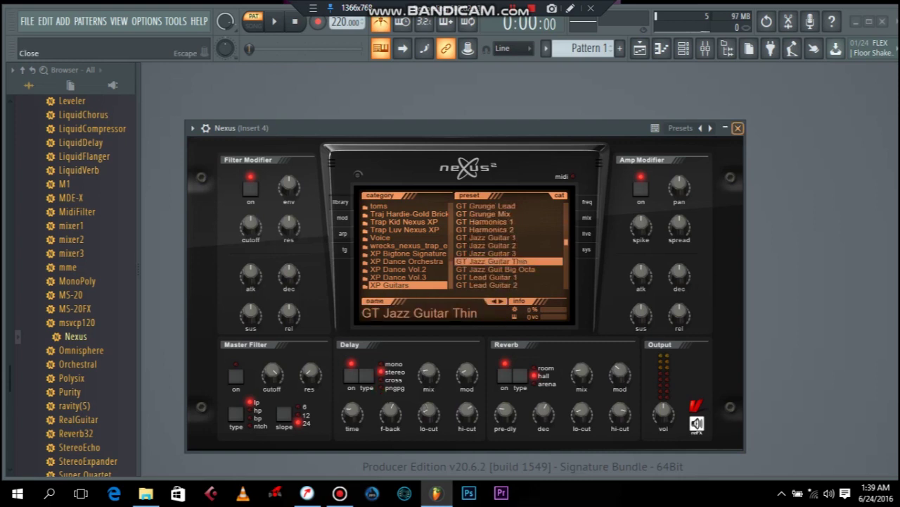
left_click(737, 128)
Step: Clear the target mixer track of the Nexus, Hat, Clap and Kick channels so none is assigned
left_click_drag(301, 279, 301, 302)
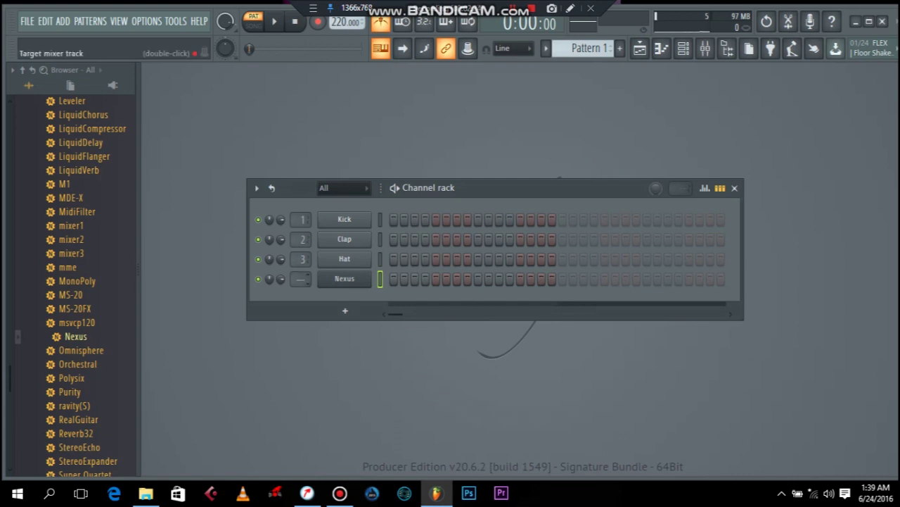
left_click_drag(301, 259, 301, 281)
scroll(301, 239, "down", 2)
scroll(301, 219, "down", 1)
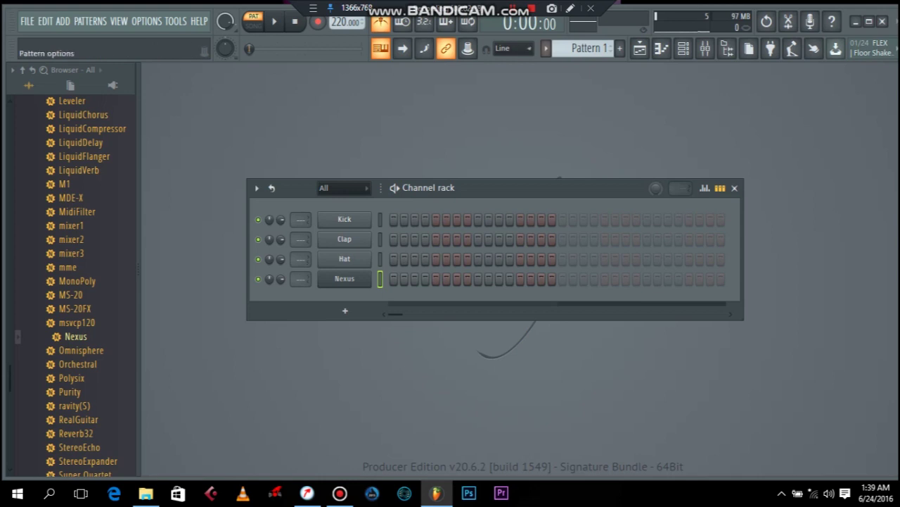
Step: Set the main snap to 1/3 step and open the Nexus channel's piano roll around the C5 to C6 octaves
left_click(512, 48)
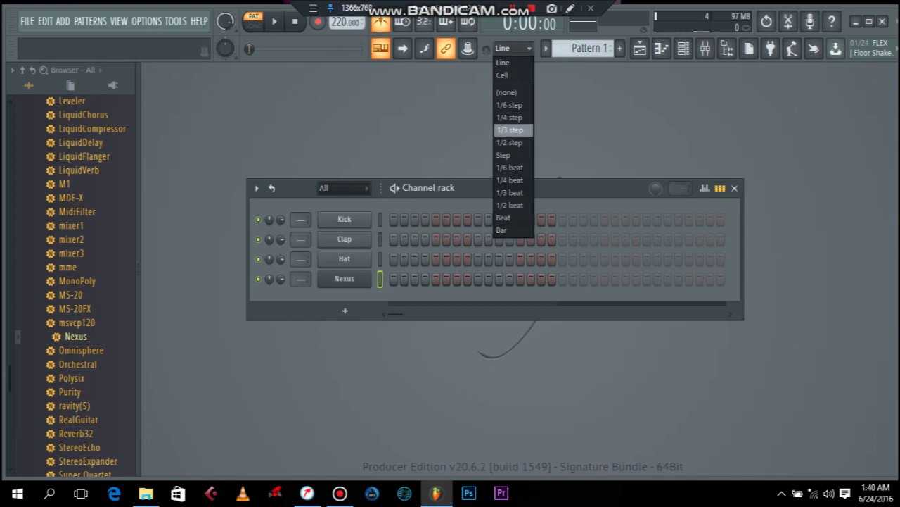
left_click(510, 131)
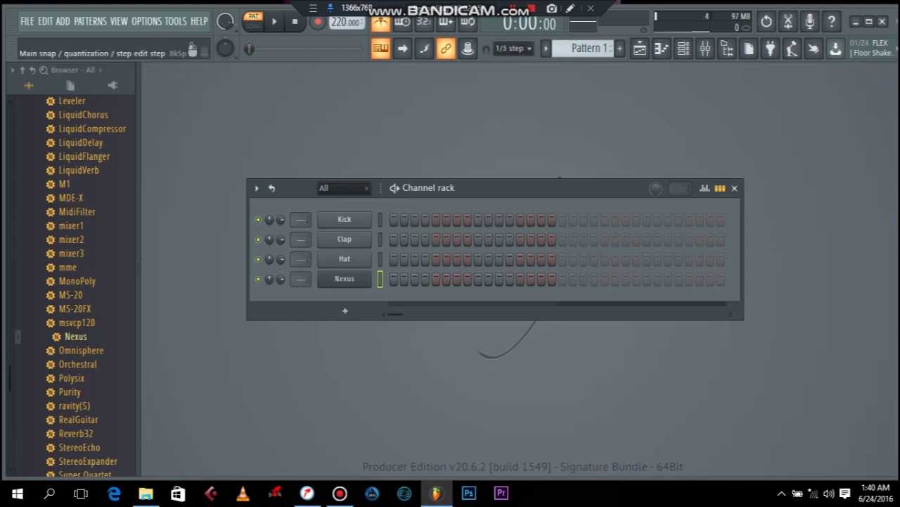
right_click(344, 278)
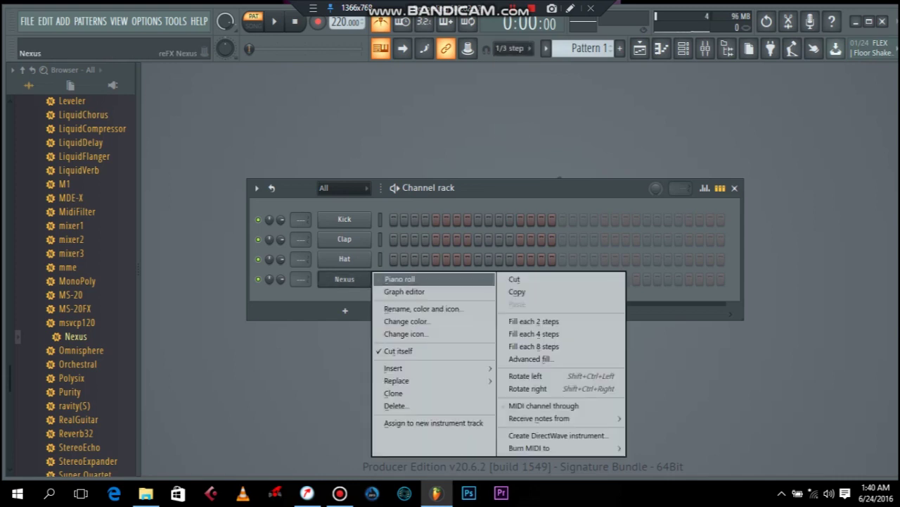
left_click(394, 279)
left_click_drag(577, 85, 412, 85)
scroll(308, 84, "down", 2)
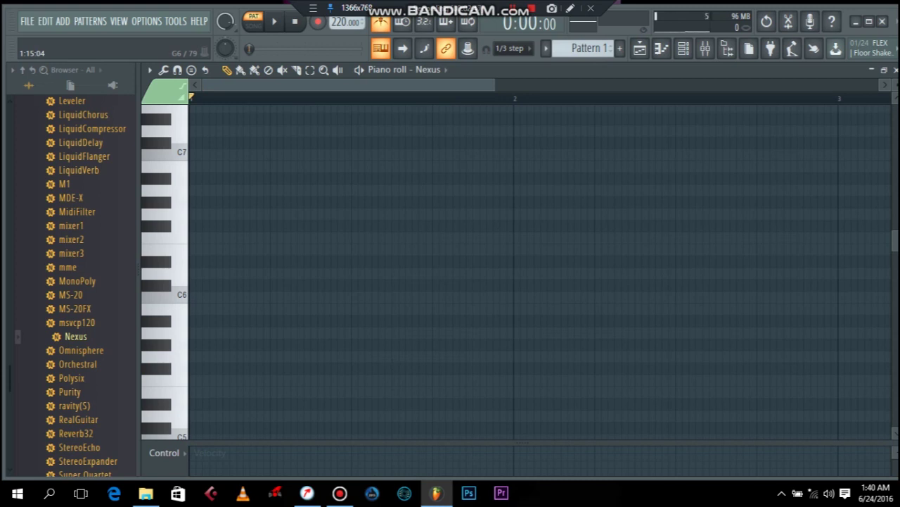
scroll(520, 272, "down", 3)
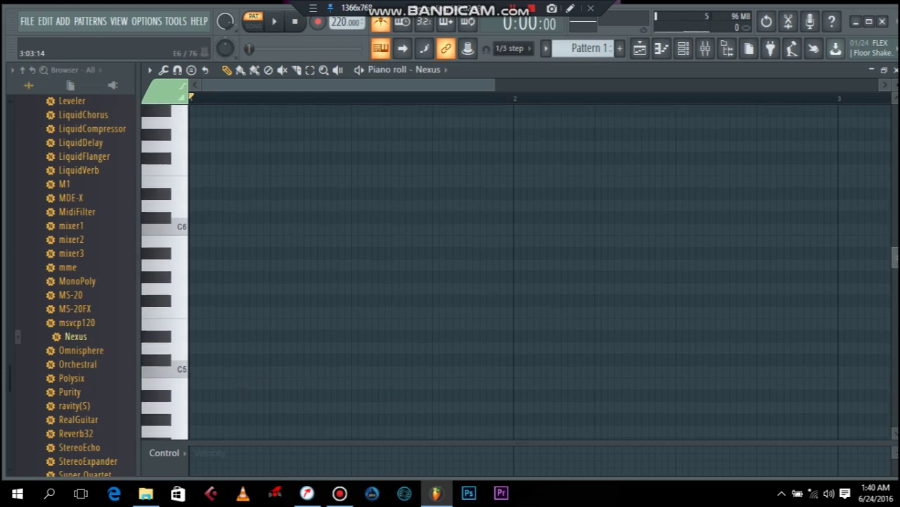
left_click_drag(894, 258, 895, 255)
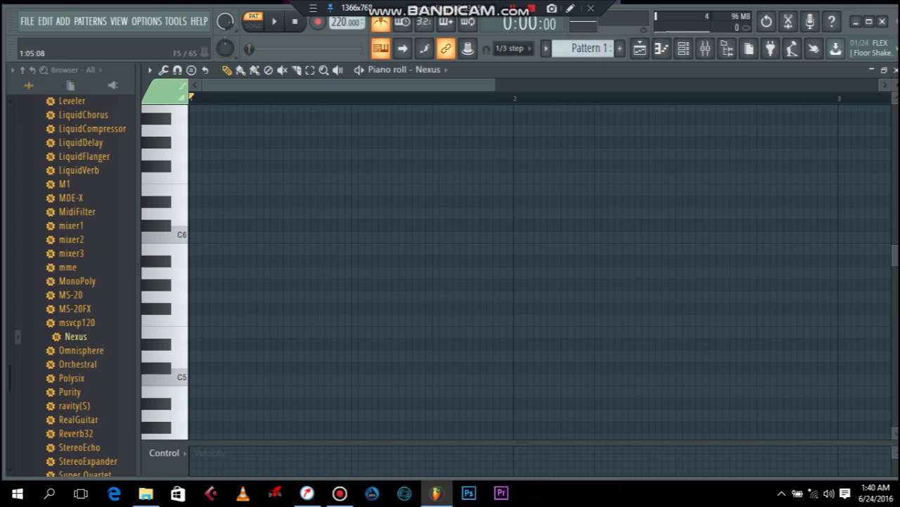
Step: Audition the low guitar keys, place a G4 note at the start of bar 1 and a D5 note at 1:04:08
left_click(176, 356)
mouse_move(162, 414)
left_mouse_down()
mouse_move(161, 436)
mouse_move(162, 410)
left_mouse_up()
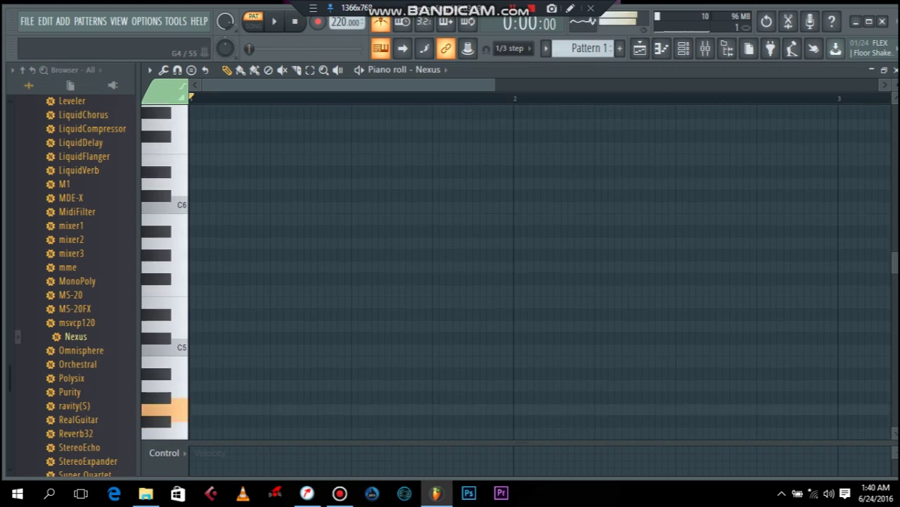
left_click(192, 409)
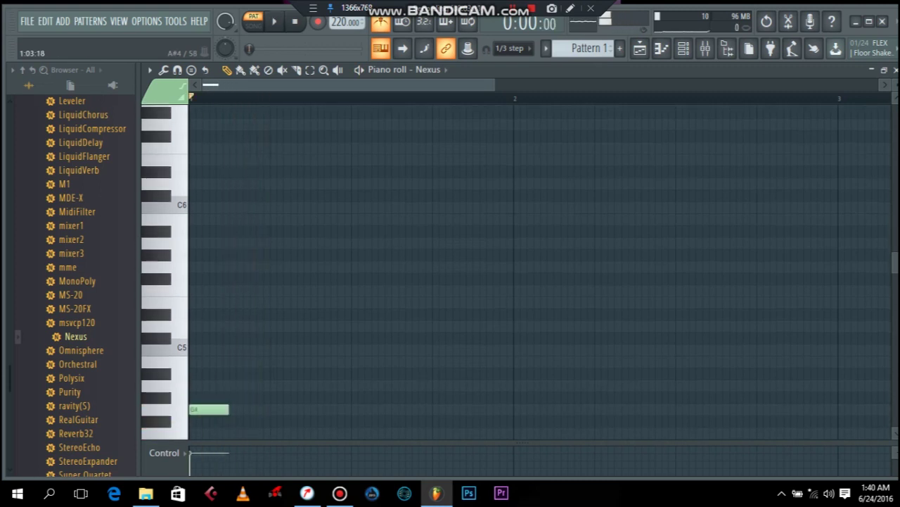
key("space")
key("space")
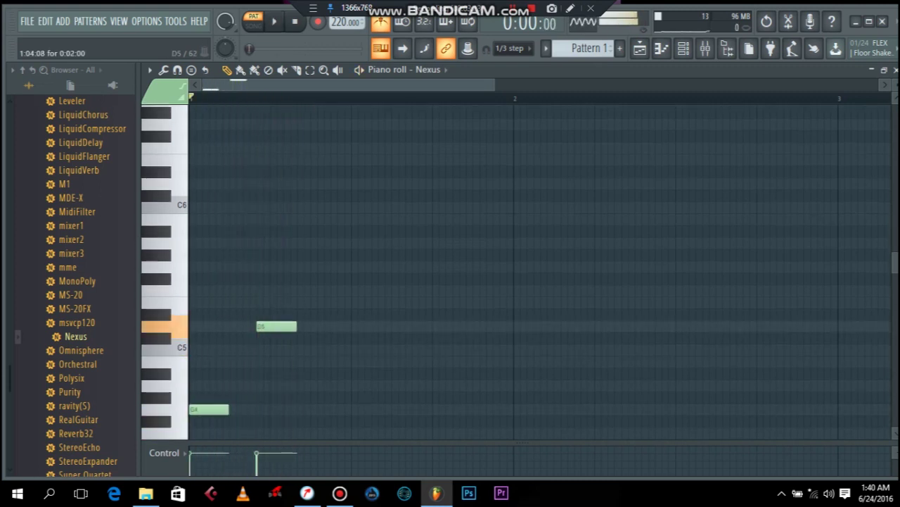
Step: Move the D5 note about one step earlier and play the two notes repeatedly to check the timing
key("space")
key("space")
left_click_drag(270, 327, 264, 327)
key("space")
key("space")
key("space")
key("space")
key("space")
key("space")
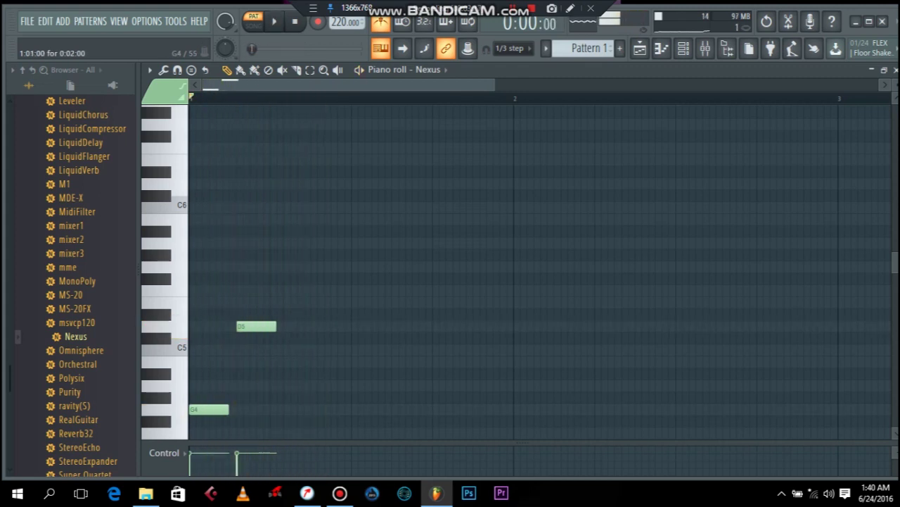
Step: Lengthen the G4 note by about two thirds of a step and shift the D5 note later by the same amount
left_click_drag(234, 409, 240, 410)
key("space")
key("space")
key("space")
key("space")
left_click_drag(254, 326, 262, 327)
key("space")
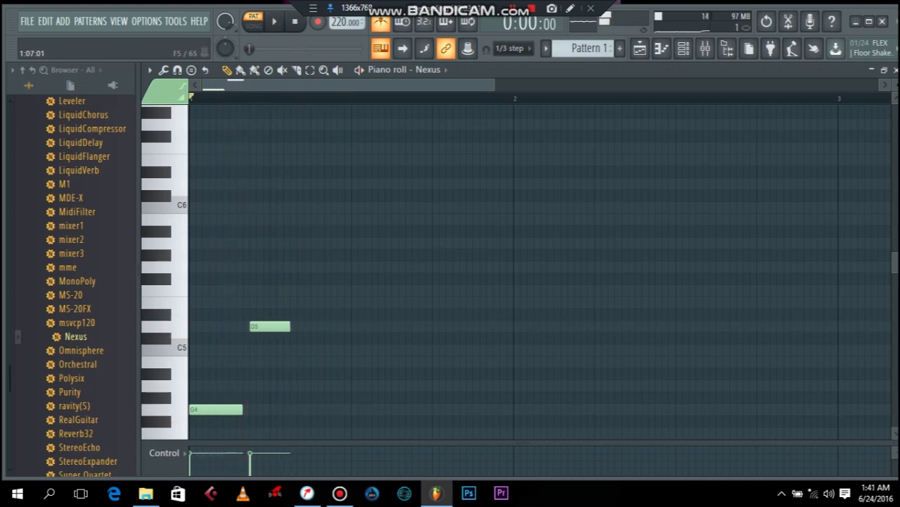
Step: Add a G5 note just before 1:07:16 and shift the D5 note to 1:04:16, playing back the notes
key("space")
key("space")
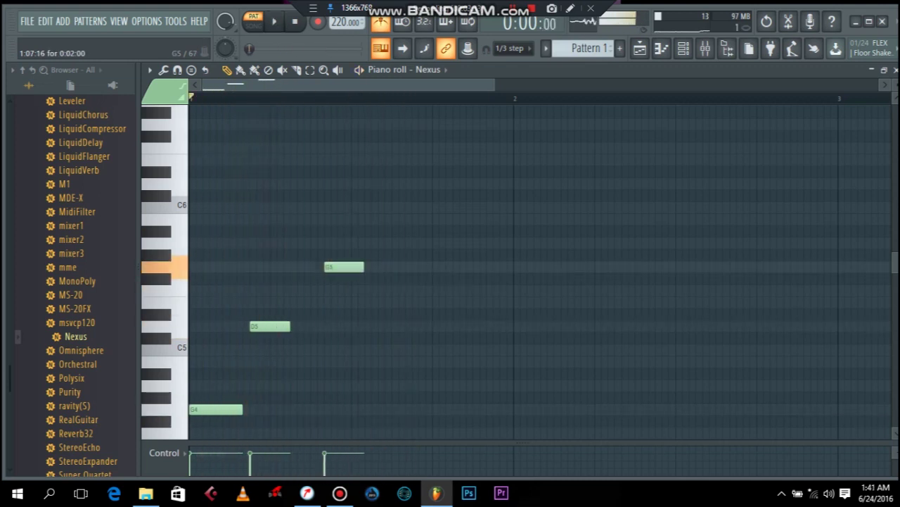
left_click_drag(344, 266, 338, 266)
key("space")
key("space")
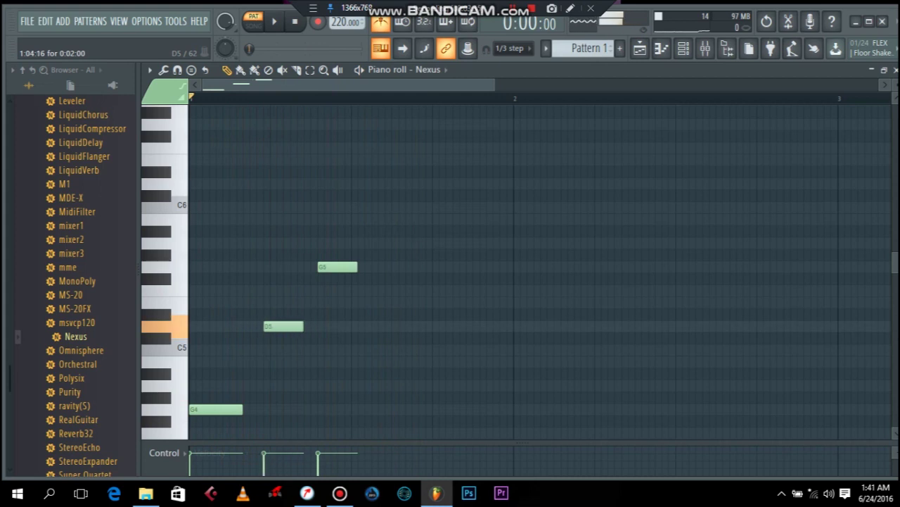
key("space")
key("space")
Step: Nudge the D5 note slightly earlier and lengthen the G4, D5 and G5 notes together until G5 ends at bar 2
left_click_drag(403, 213, 261, 409)
key("space")
key("space")
key("space")
key("space")
key("space")
left_click_drag(399, 338, 533, 338)
key("space")
left_click(532, 361)
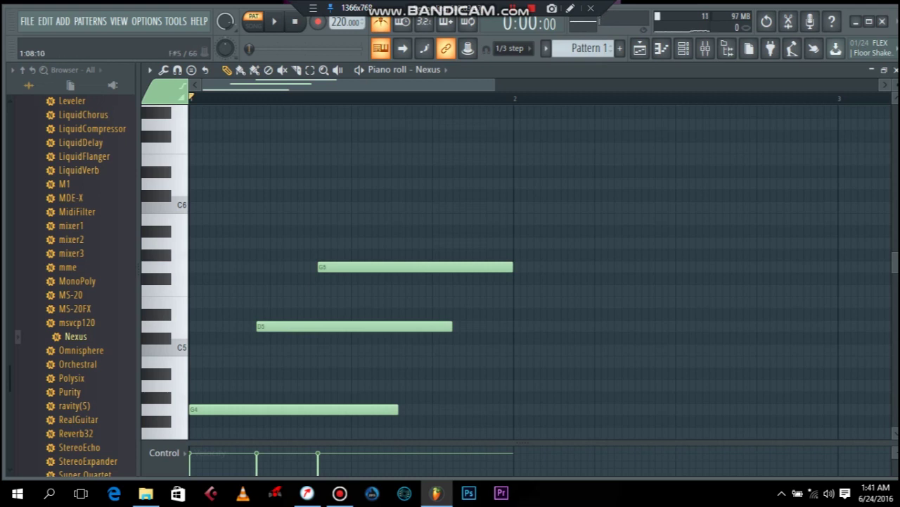
Step: Add A#5 and D6 notes above the G5 note, aligned with its start and length, and play back the chord
left_click_drag(328, 243, 328, 232)
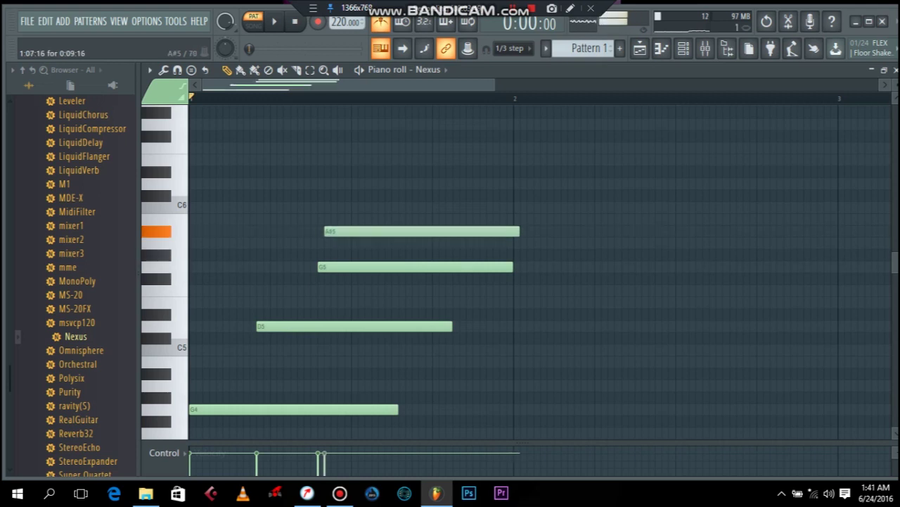
left_click_drag(322, 196, 322, 184)
key("space")
key("space")
Step: Shift the G5, A#5 and D6 chord notes together to 1:11:08, where the G4 note ends, and play back the result
left_click_drag(360, 145, 367, 283)
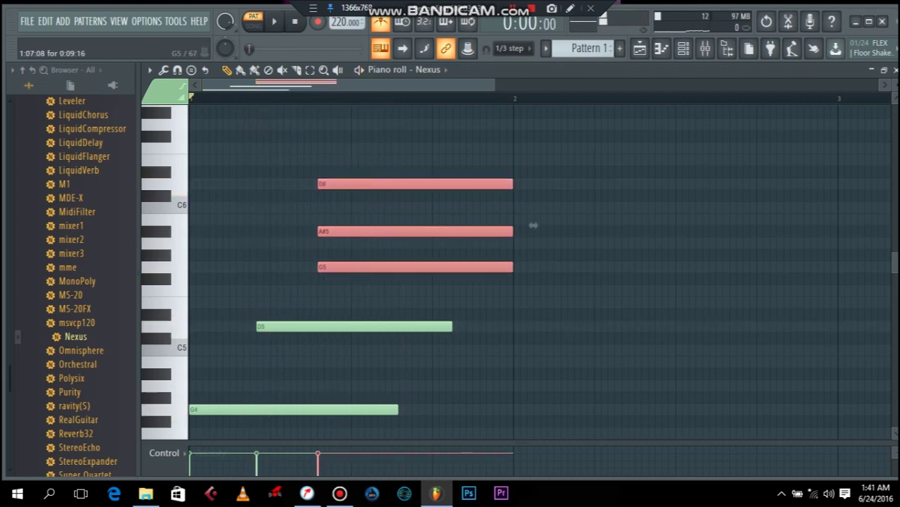
key("space")
left_click_drag(533, 225, 614, 225)
key("space")
key("space")
key("space")
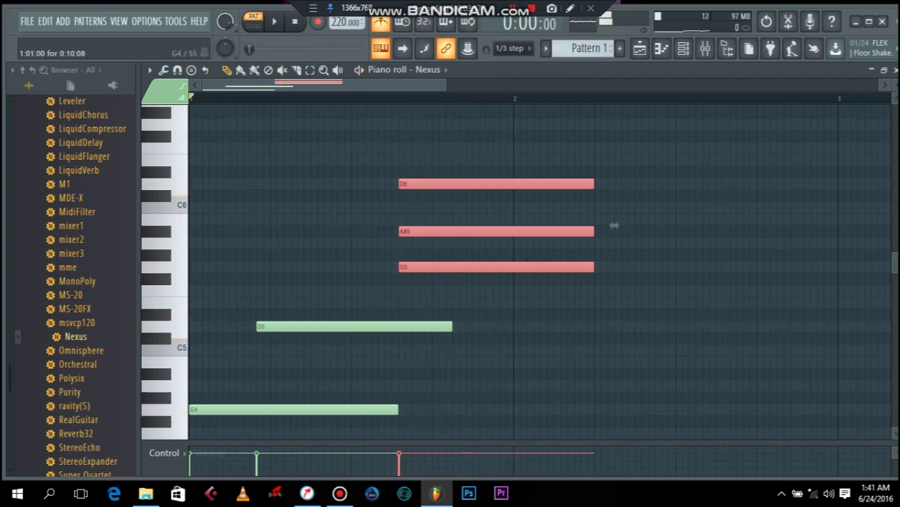
left_click(614, 225, "ctrl")
Step: Add an A#4 note at the D5 note's start, shift the D5 note to 1:06:00, and play the notes
left_click(274, 373)
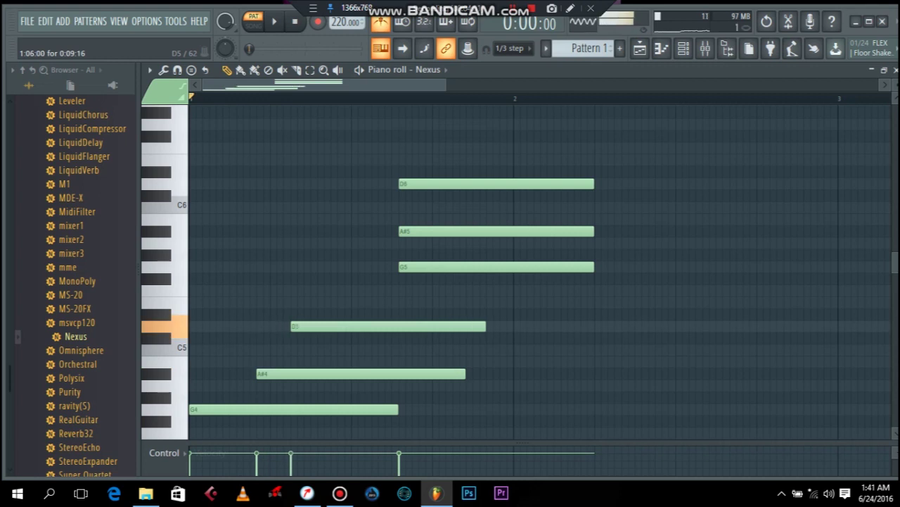
key("space")
key("space")
key("space")
Step: Shift the D5 note to 1:07:08 and play the pattern repeatedly to check the timing
mouse_move(318, 327)
left_mouse_down()
mouse_move(360, 327)
mouse_move(329, 327)
left_mouse_up()
key("space")
key("space")
key("space")
key("space")
key("space")
key("space")
key("space")
key("space")
key("space")
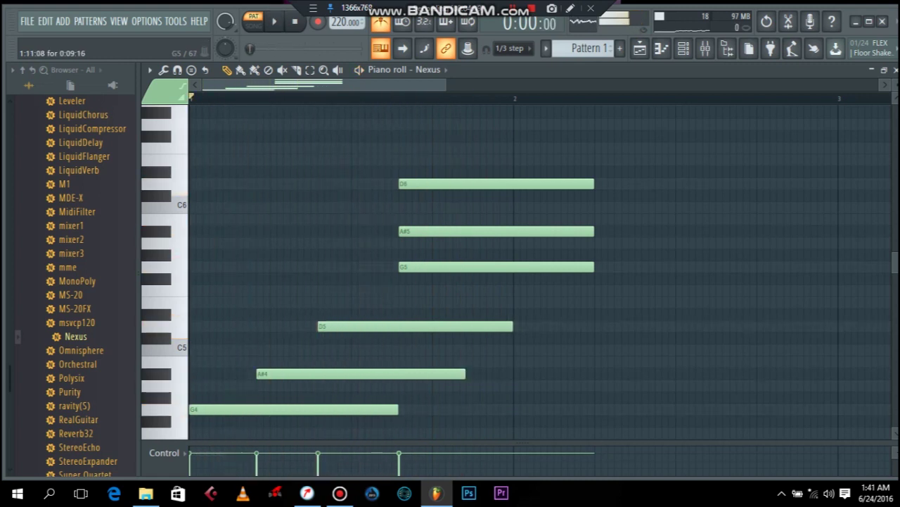
Step: Move the G5, A#5 and D6 chord notes together one step later during playback
left_click_drag(439, 154, 449, 273)
key("space")
left_click_drag(615, 225, 635, 225)
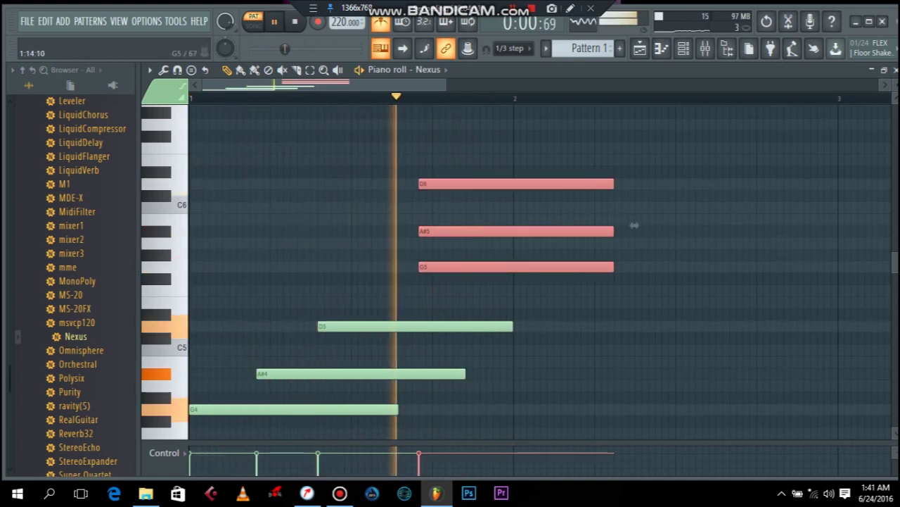
left_click(634, 225)
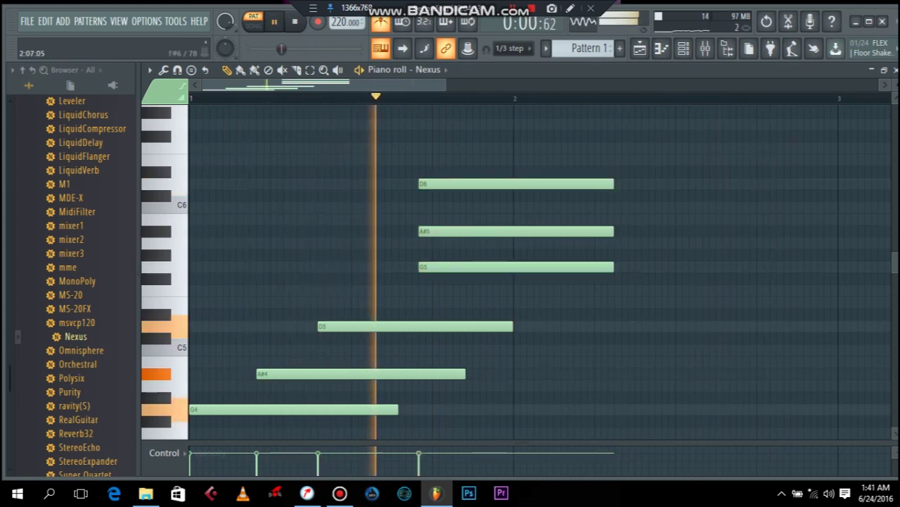
Step: Lengthen the G5, A#5 and D6 chord notes together so they end at bar 3, and play the pattern
left_click_drag(446, 85, 673, 85)
left_click_drag(432, 155, 391, 271)
left_click_drag(408, 229, 544, 225)
key("space")
key("space")
left_click(598, 241)
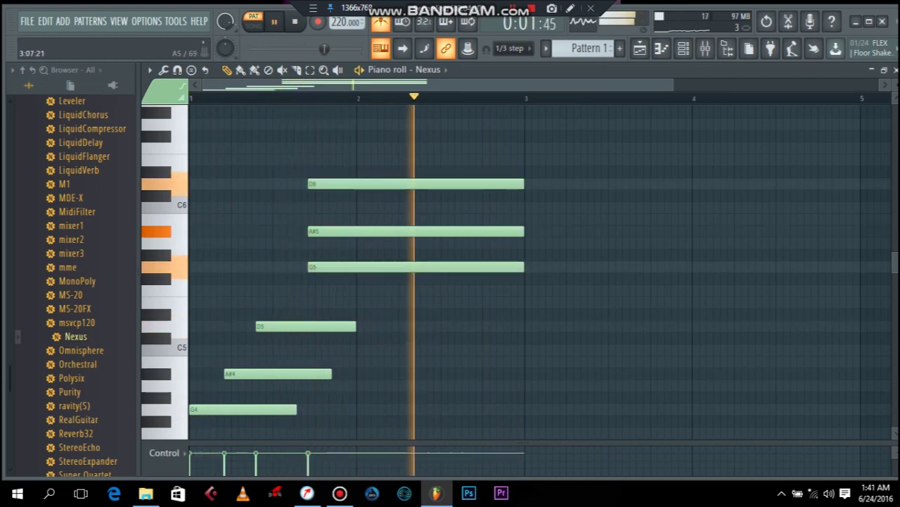
key("space")
Step: Duplicate the whole two-bar phrase so the copy starts at bar 3 and ends at bar 5, then play it
key("ctrl+a")
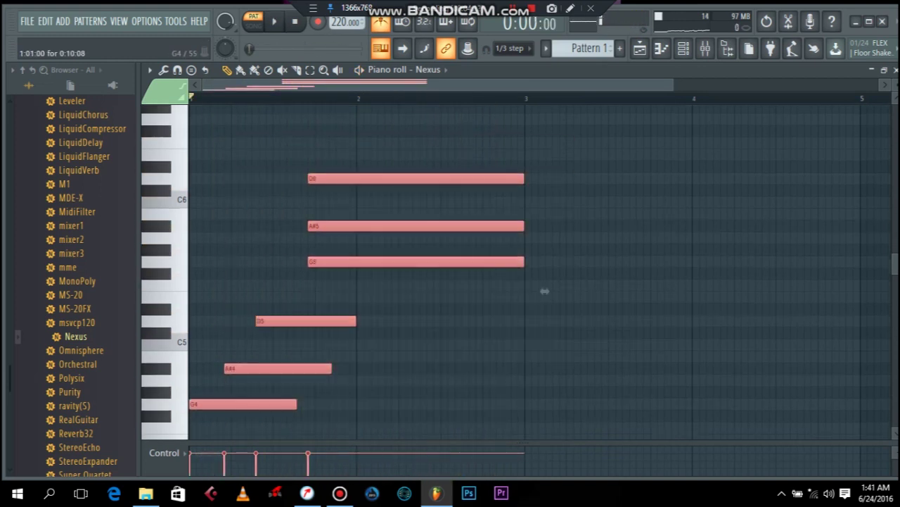
key("ctrl+b")
left_click_drag(695, 291, 722, 291)
key("space")
left_click(623, 291, "ctrl")
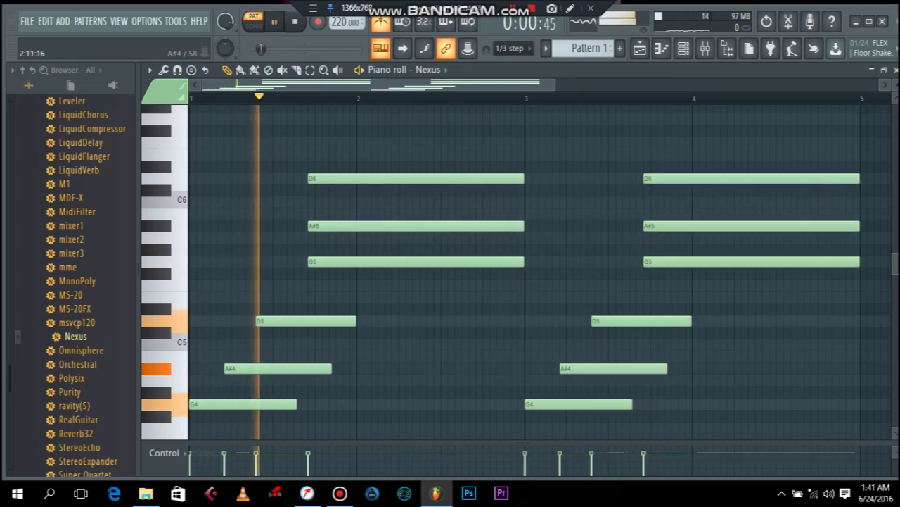
key("space")
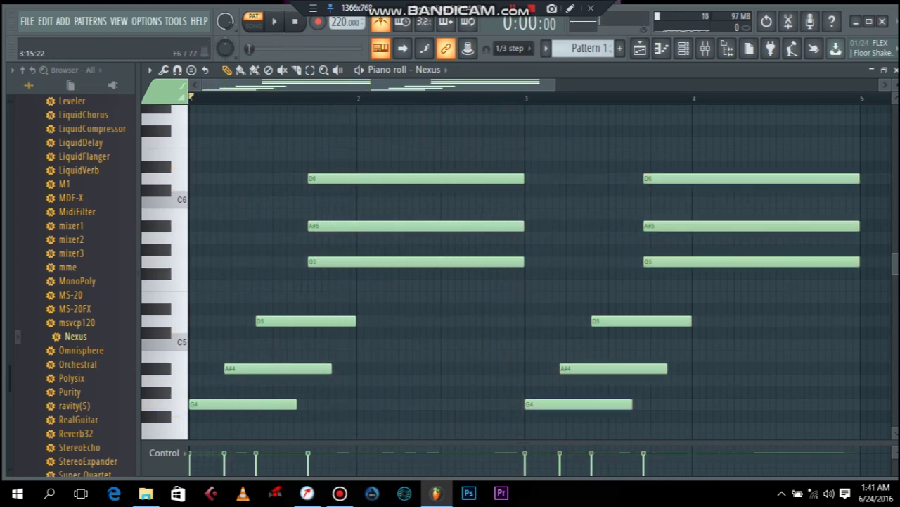
Step: Transpose the copied phrase in bars 3 and 4 up five semitones to start on C5, and play the pattern
left_click_drag(681, 150, 598, 433)
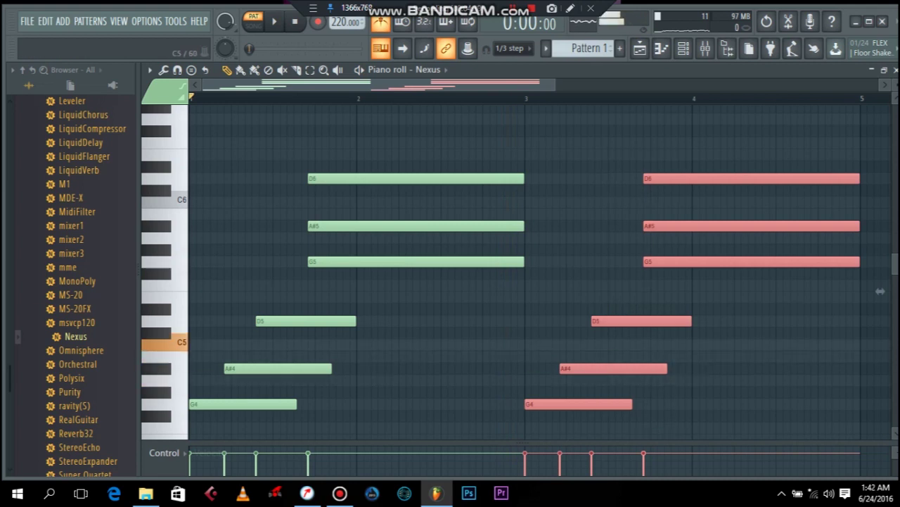
left_click_drag(880, 291, 880, 231)
left_click(506, 367, "ctrl")
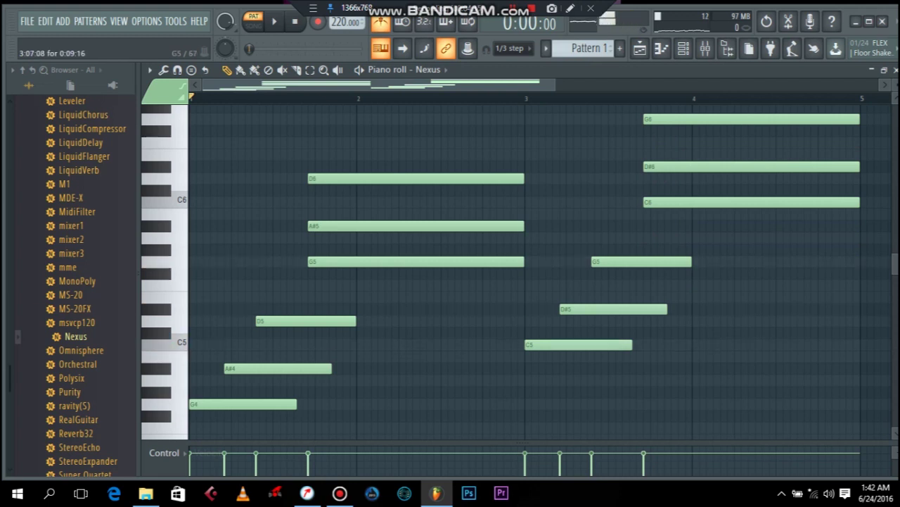
key("space")
left_click_drag(555, 86, 811, 85)
key("space")
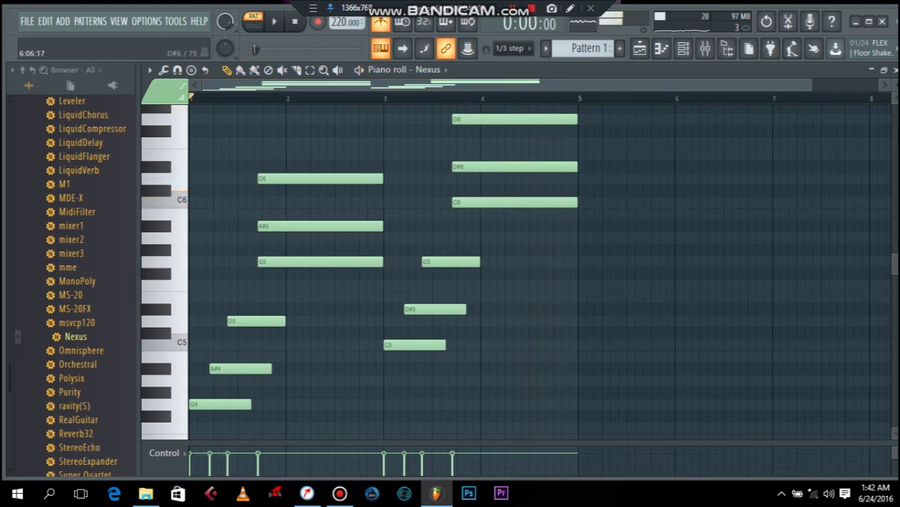
Step: Duplicate the four-bar phrase so the copy fills bars 5 to 8, and play the pattern
key("space")
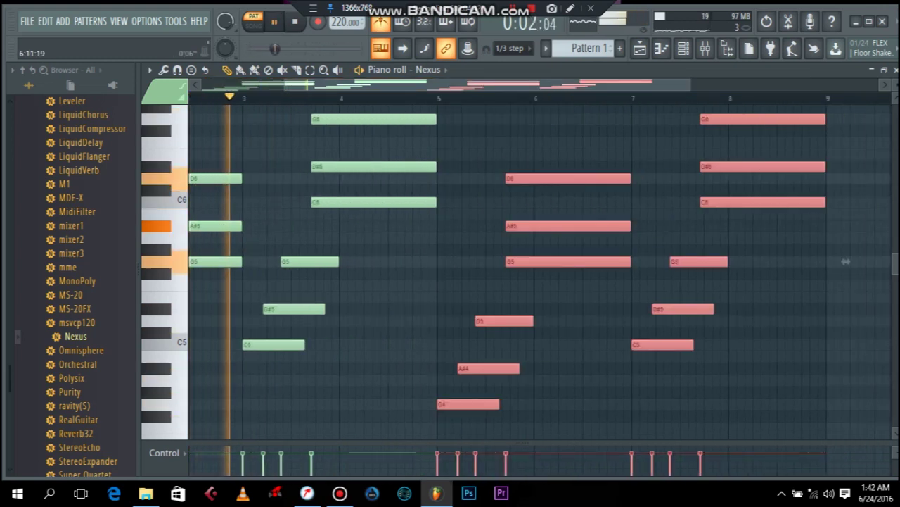
scroll(845, 261, "down", 2)
key("space")
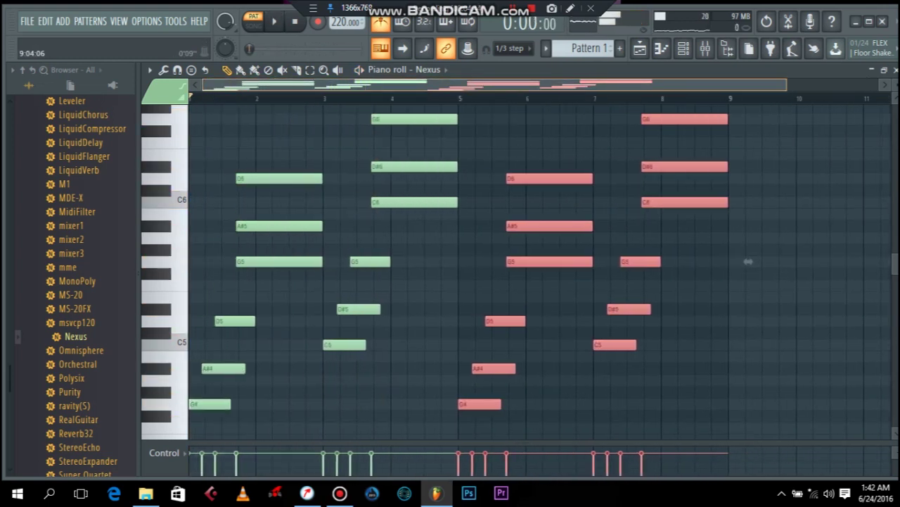
Step: Transpose the notes in bars 7 and 8 up two semitones to start on D5, and play back the whole pattern
left_click_drag(754, 107, 627, 361)
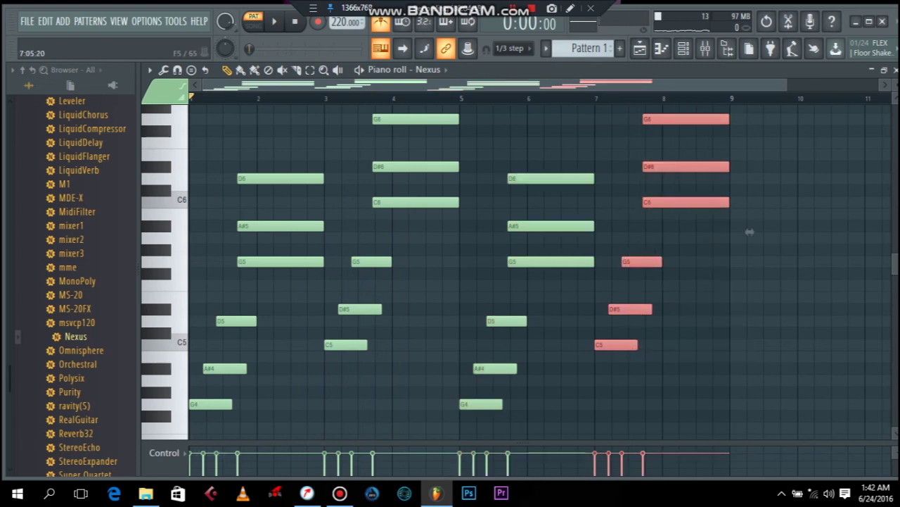
key("shift+Up")
key("shift+Up")
key("ctrl+d")
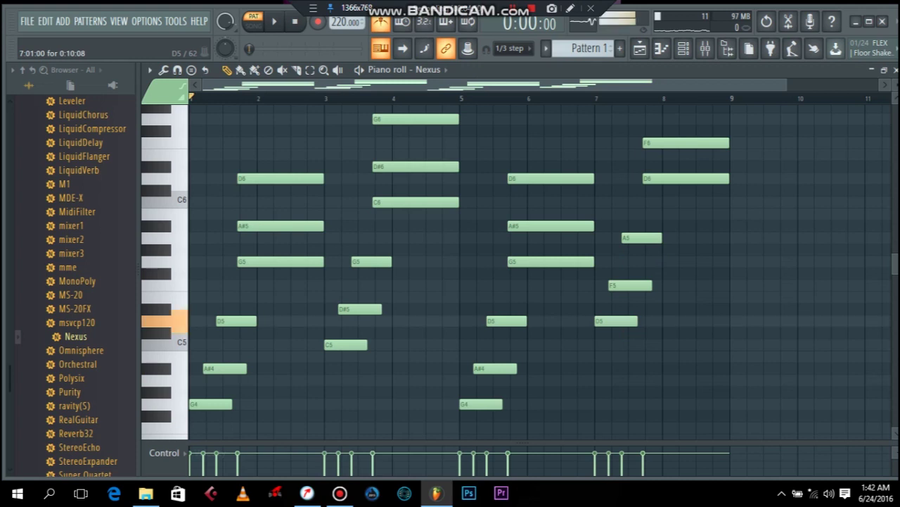
key("space")
key("space")
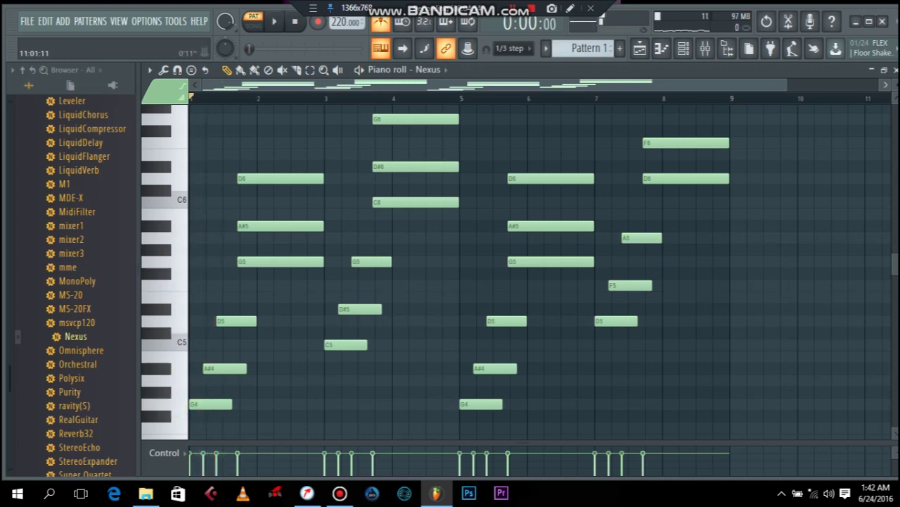
left_click_drag(895, 86, 894, 93)
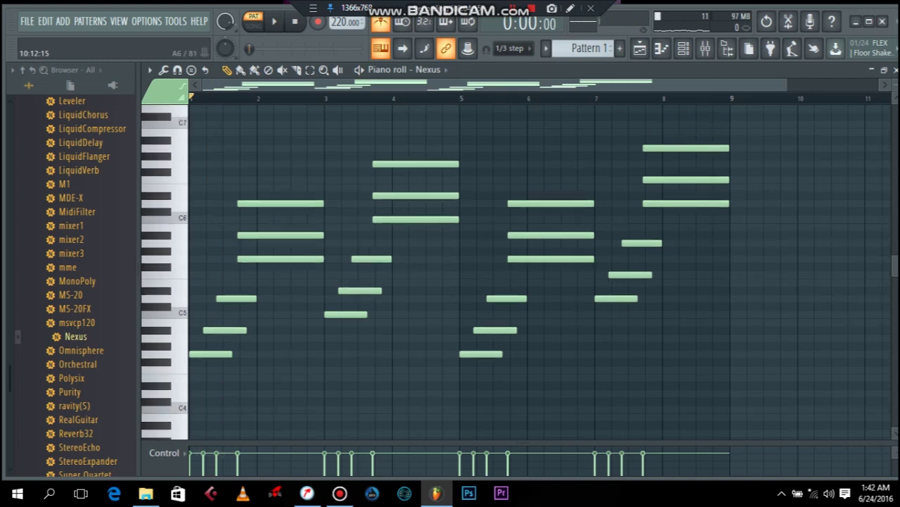
key("space")
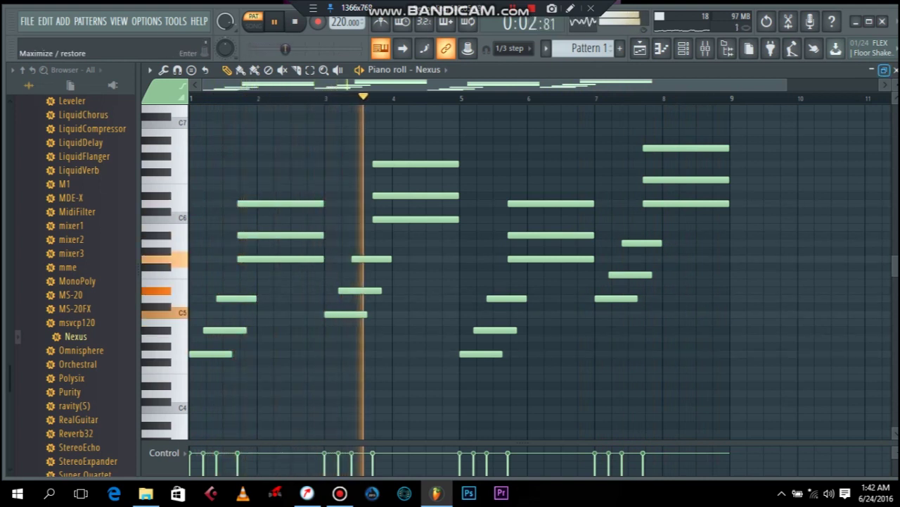
Step: Leave the piano roll, place Pattern 1 on Track 3 of the playlist at bar 1, and set the grid snap to Line
left_click(895, 69)
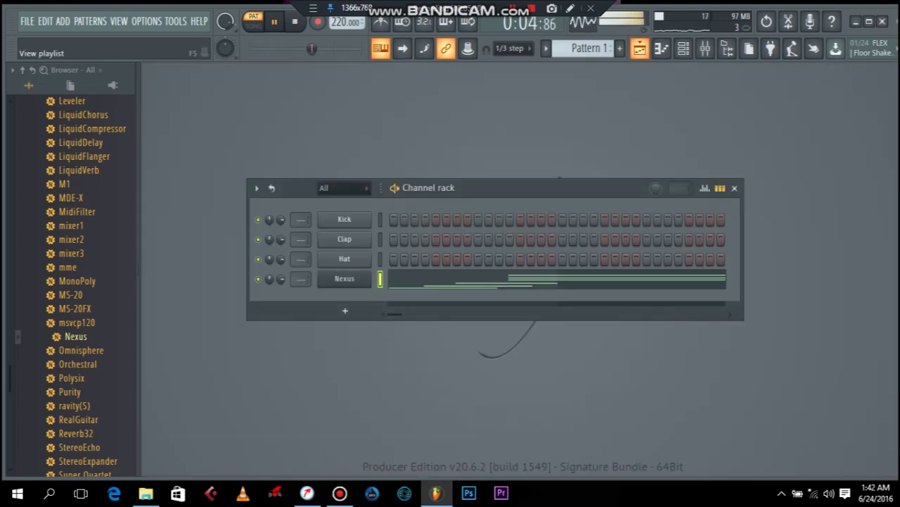
left_click(640, 48)
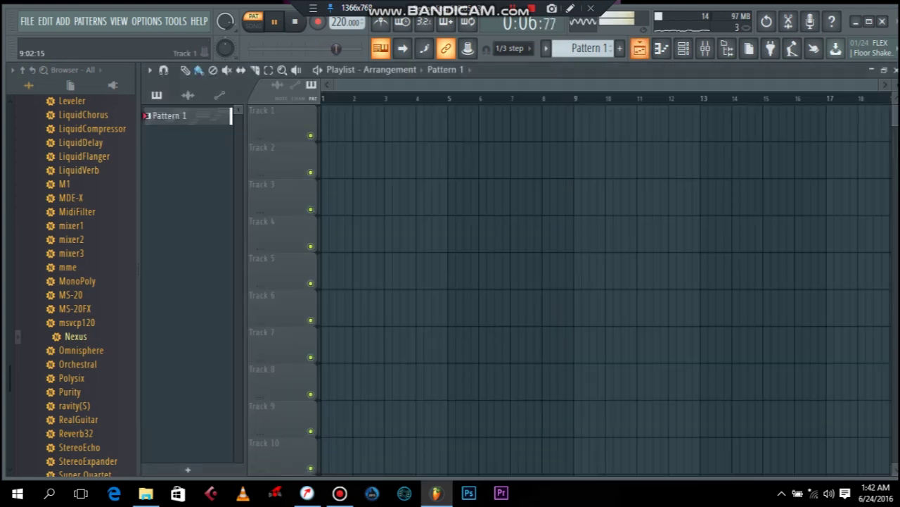
left_click_drag(373, 164, 330, 212)
left_click(514, 48)
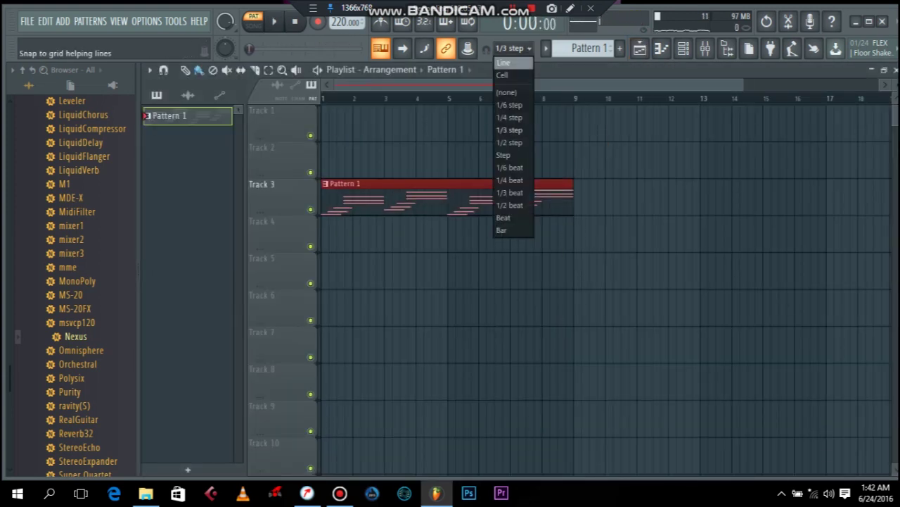
left_click(514, 62)
key("space")
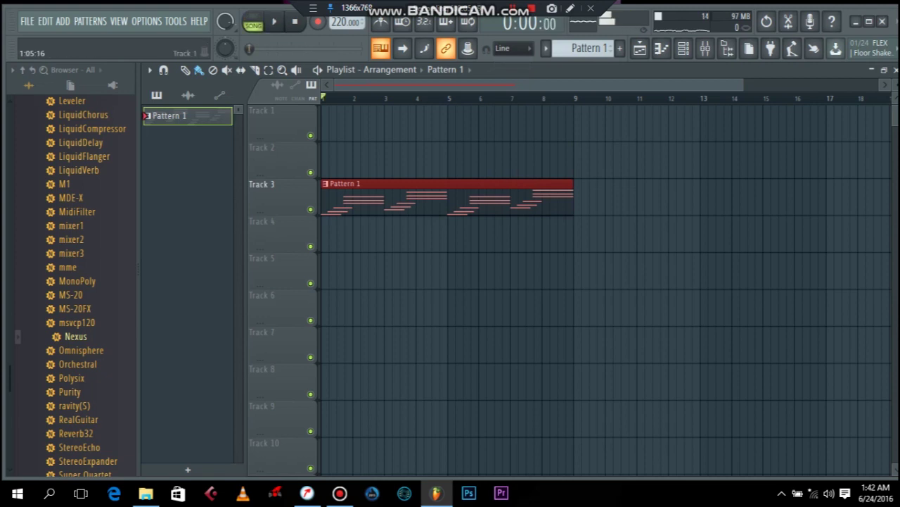
Step: Create Pattern 2 and place it on Track 2 of the playlist from bar 1 to bar 9, matching Pattern 1
left_click(356, 159)
right_click(356, 158)
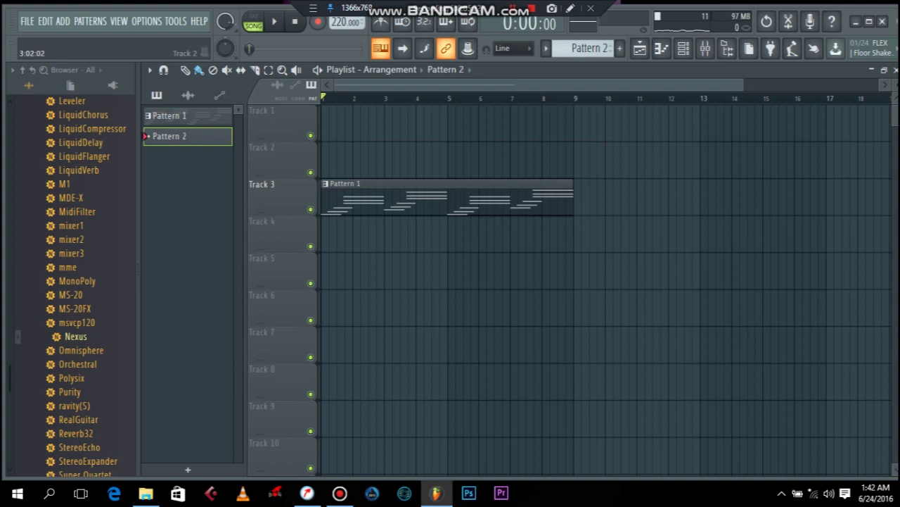
left_click_drag(352, 160, 517, 160)
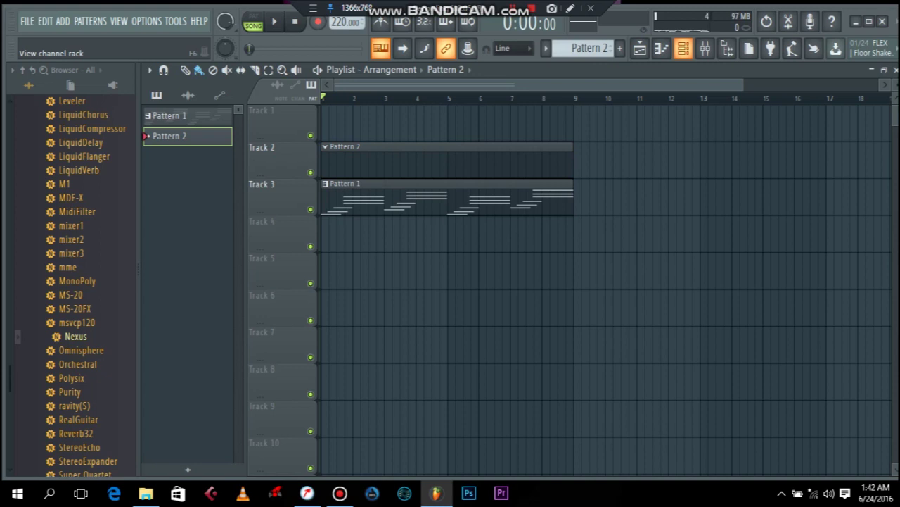
Step: Find the BMB - Perc 30 sample among the recent files and load it onto the Hat channel of Pattern 2
key("F6")
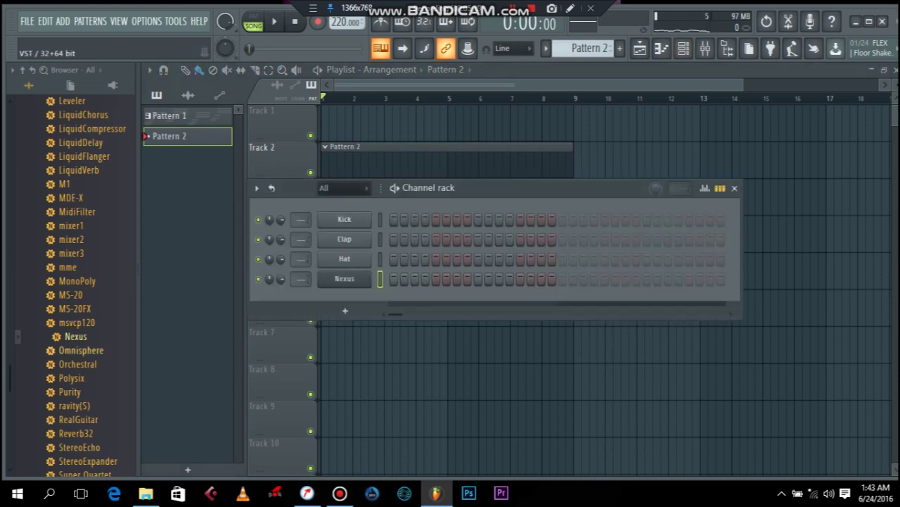
scroll(70, 282, "up", 20)
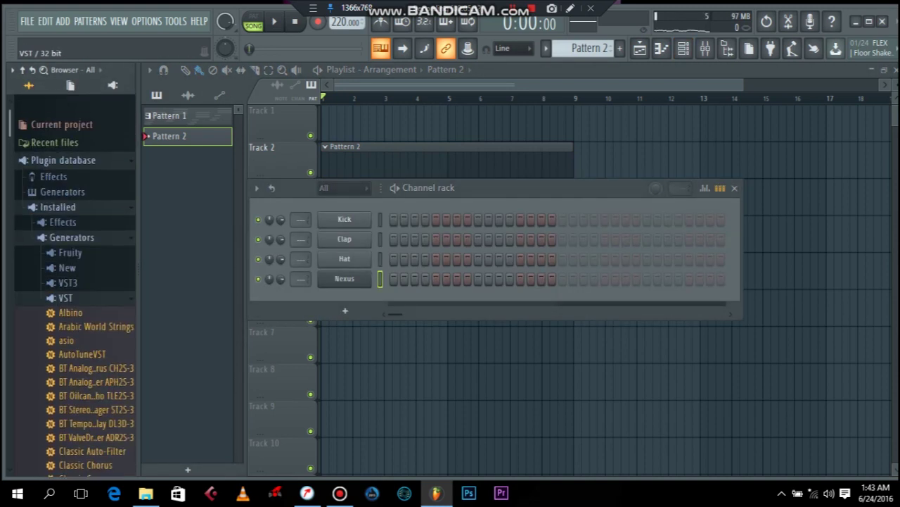
left_click(64, 138)
left_click(55, 121)
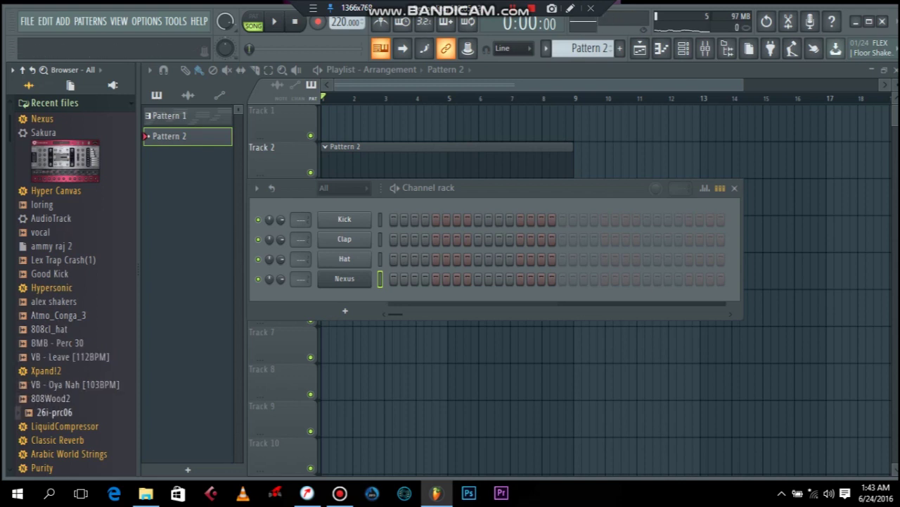
scroll(66, 281, "down", 6)
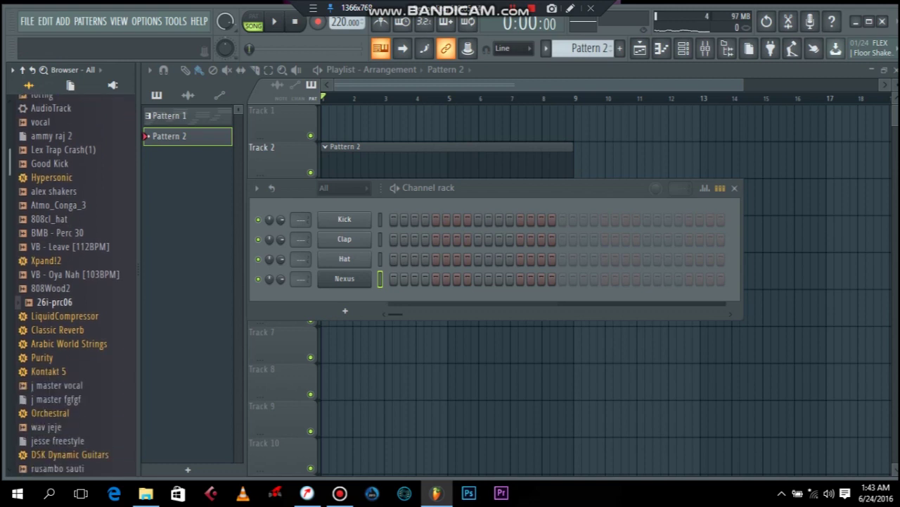
scroll(66, 281, "down", 8)
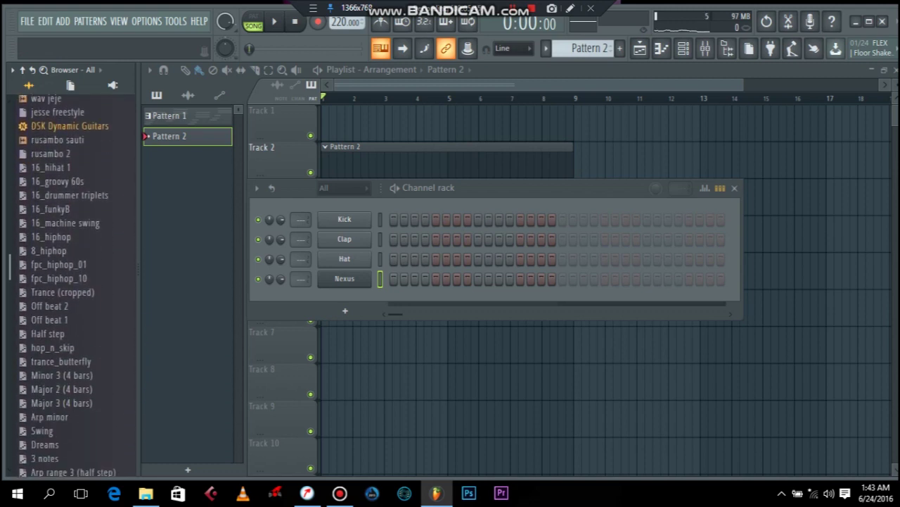
scroll(66, 282, "up", 9)
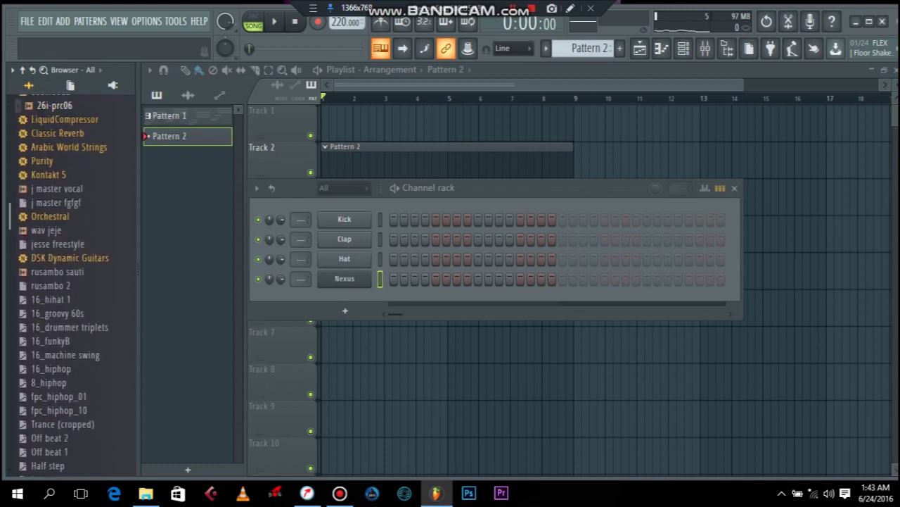
scroll(67, 281, "up", 3)
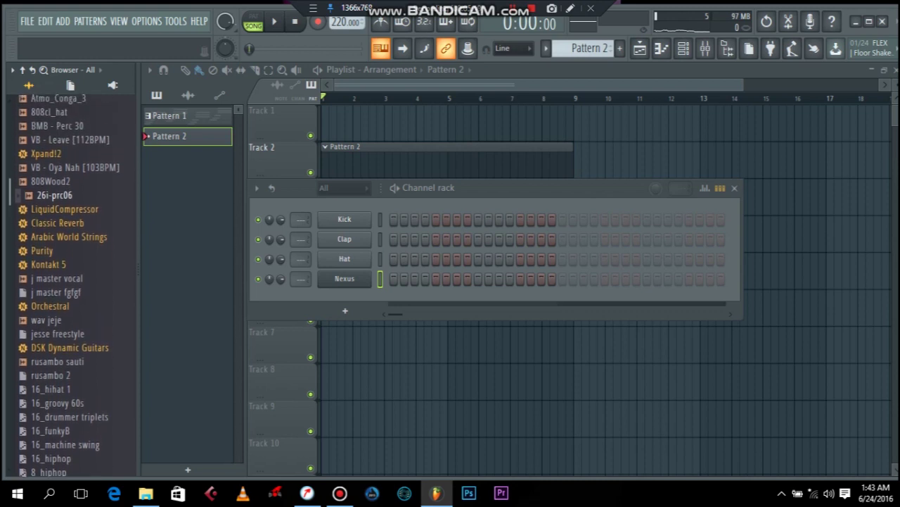
scroll(67, 282, "up", 1)
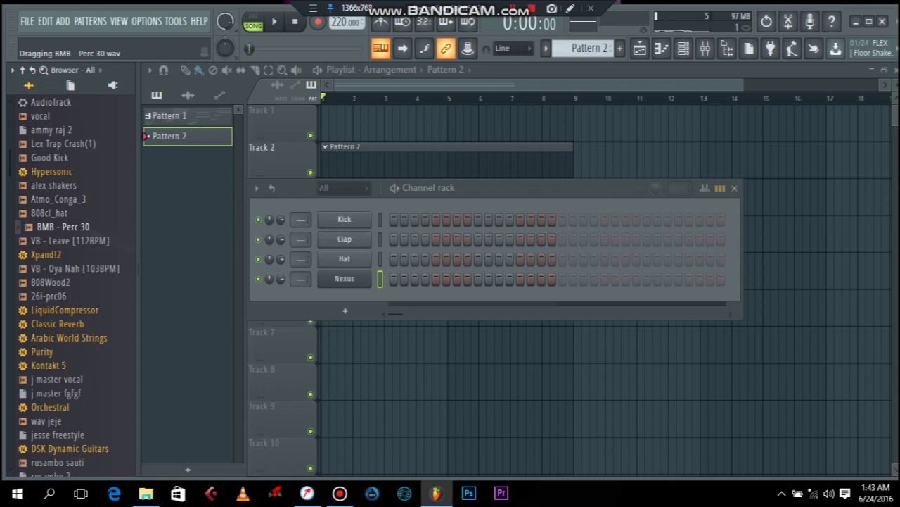
left_click_drag(327, 281, 345, 259)
Step: Open the piano roll for BMB - Perc 30, place a C5 note at the start of bar 1, and play it back
right_click(370, 255)
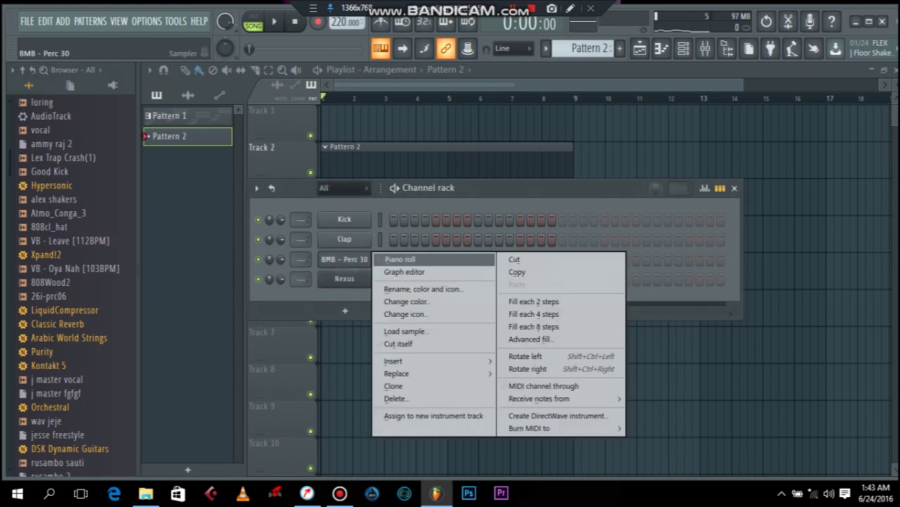
left_click(401, 259)
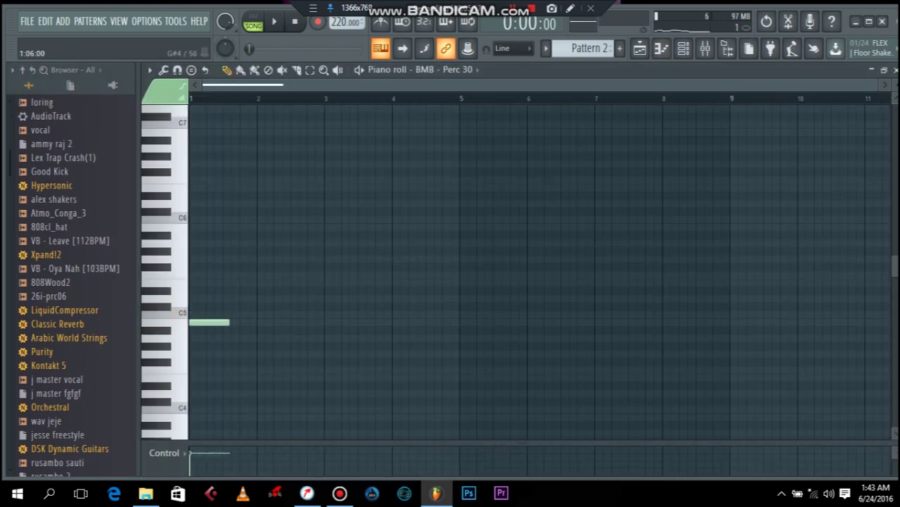
key("space")
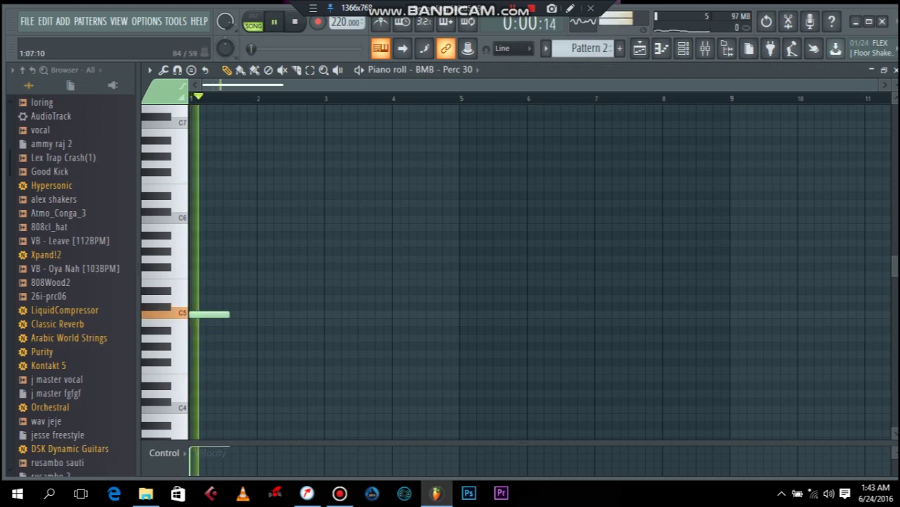
left_click_drag(212, 315, 204, 315)
key("space")
key("space")
Step: Set the snap to 1/3 step and add three two-step C5 notes: two across the rest of bar 1 and one at 2:04:08
left_click_drag(877, 85, 458, 85)
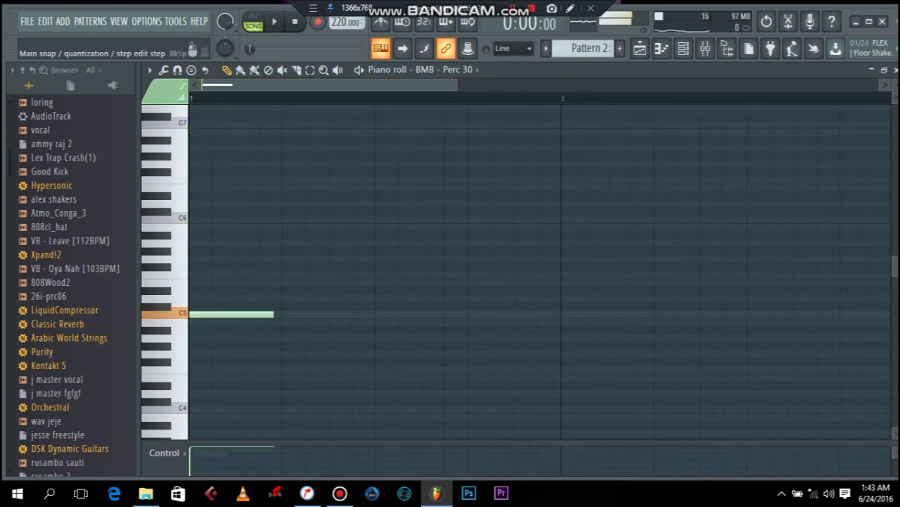
left_click(513, 48)
left_click(510, 129)
key("space")
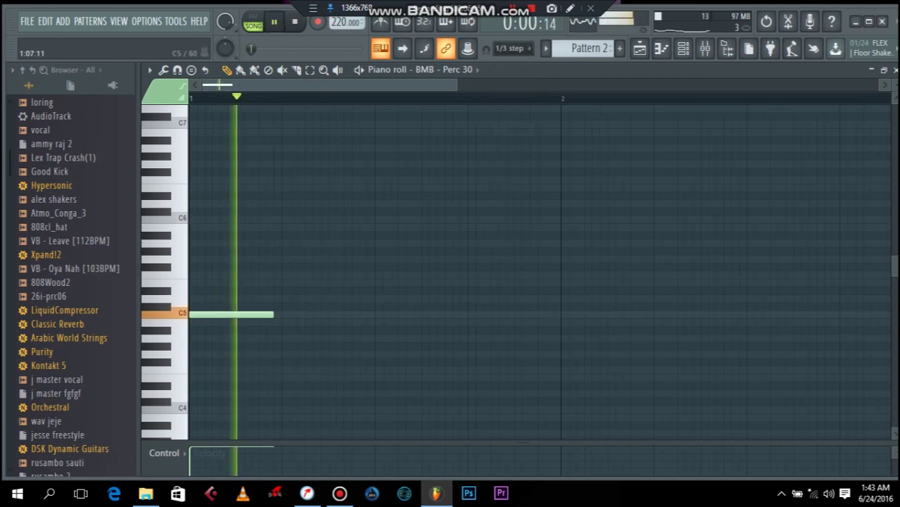
left_click(337, 313)
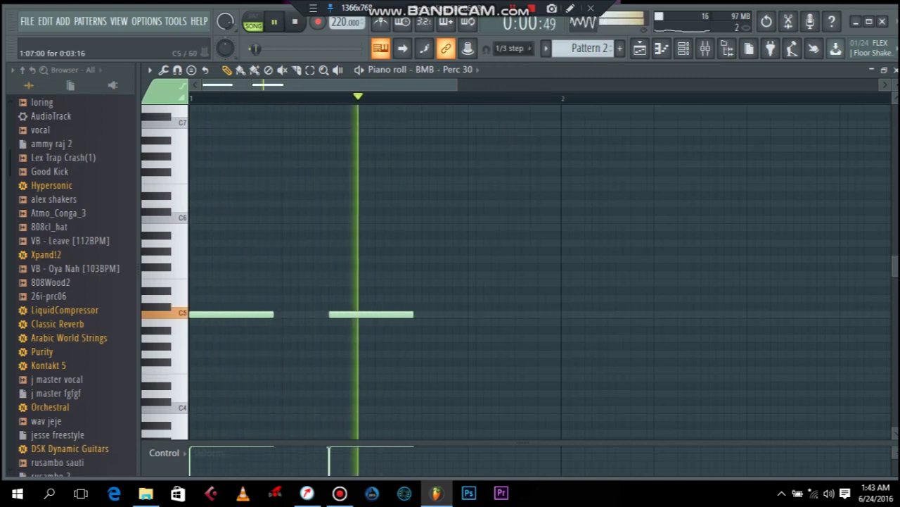
left_click_drag(413, 313, 375, 313)
left_click(457, 313)
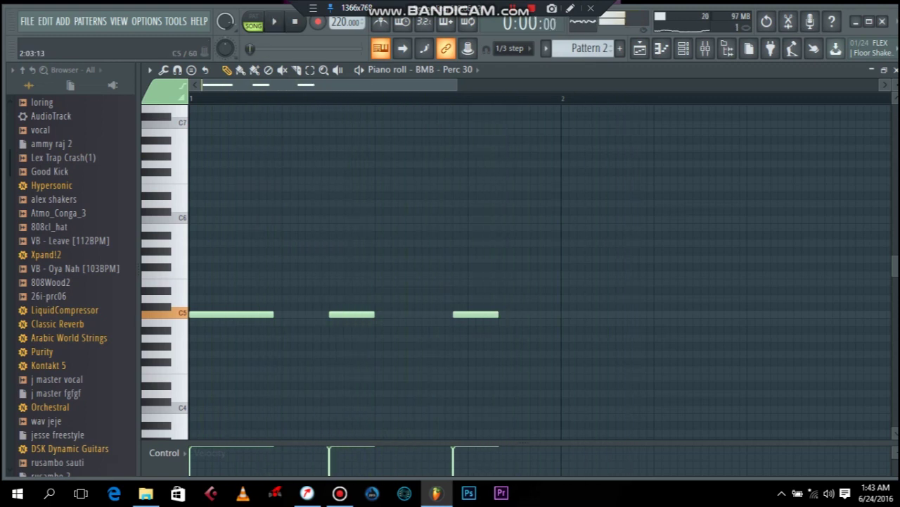
left_click(641, 313)
key("space")
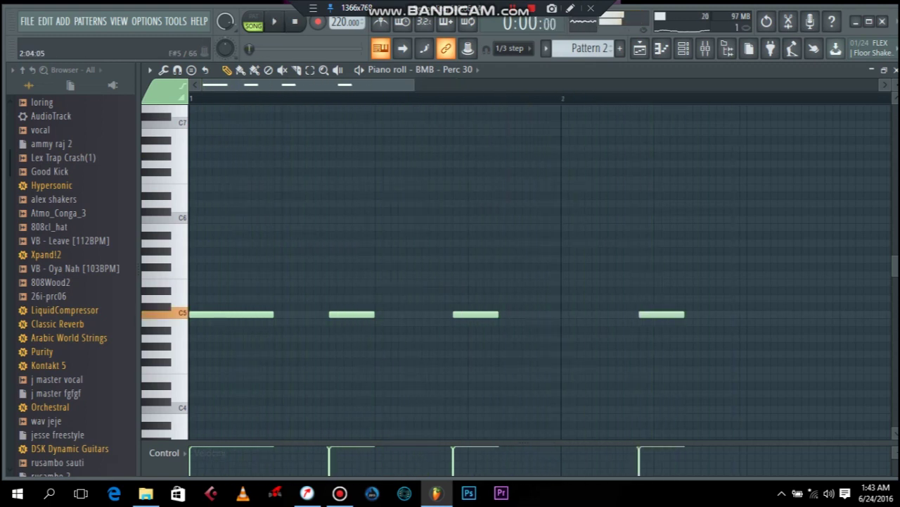
Step: Play back the rhythm and add two more C5 notes, at the start of bar 2 and at 2:07:00
key("space")
key("space")
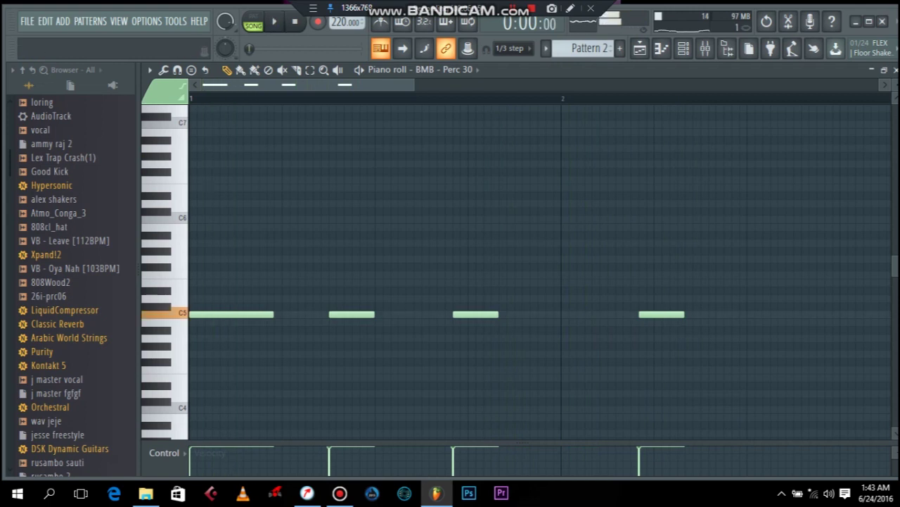
key("space")
scroll(555, 314, "down", 3)
key("space")
key("space")
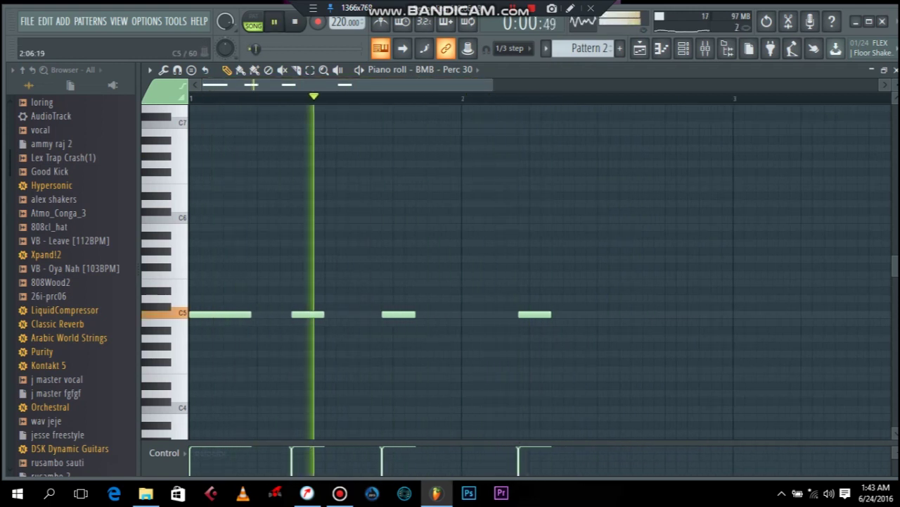
left_click(466, 314)
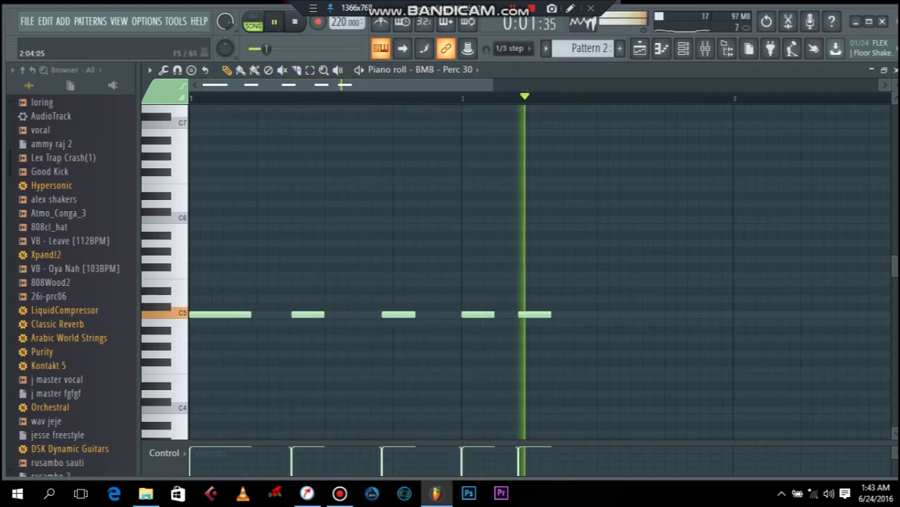
left_click(566, 314)
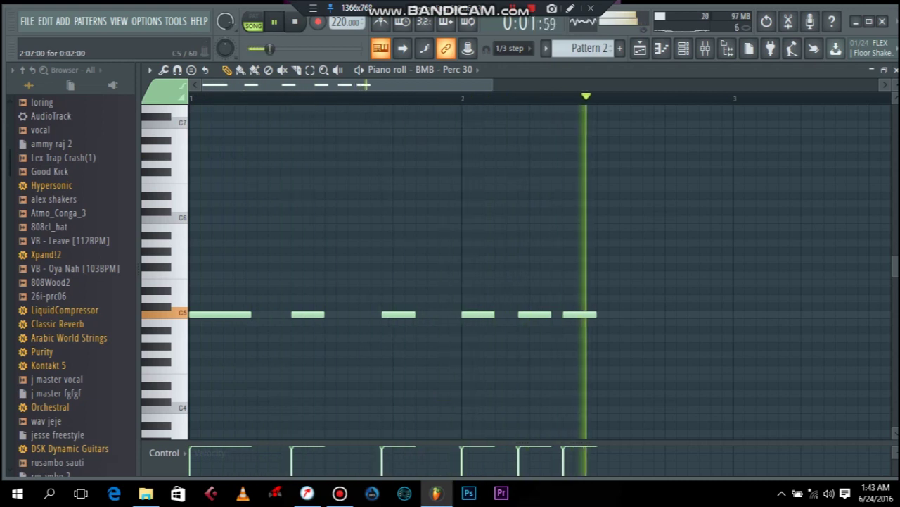
Step: Add a C5 note at 2:12:08, then shift the second note and the 2:07:00 note one snap unit later while playing
key("space")
key("space")
left_click(657, 314)
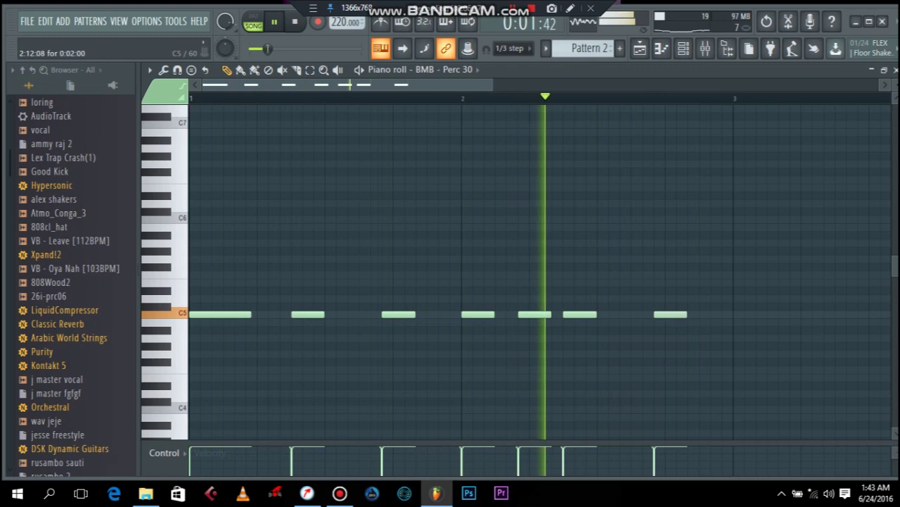
key("space")
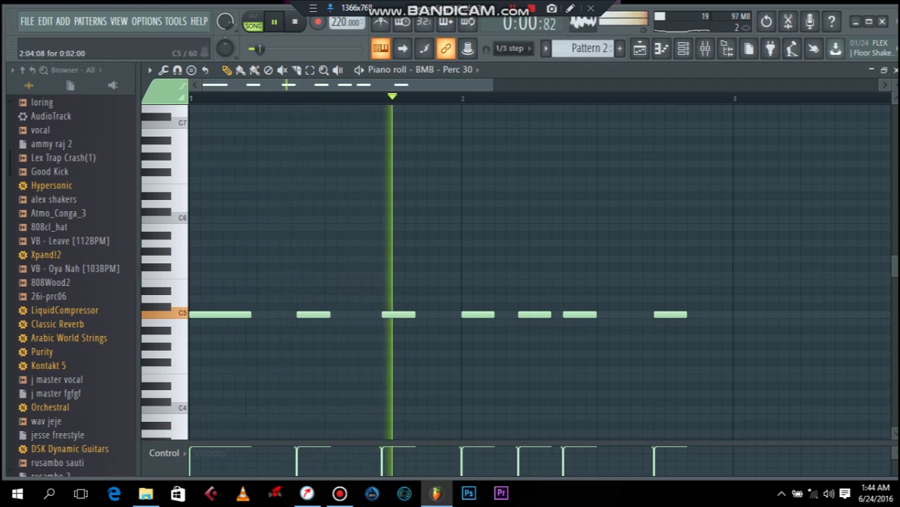
left_click_drag(578, 315, 584, 315)
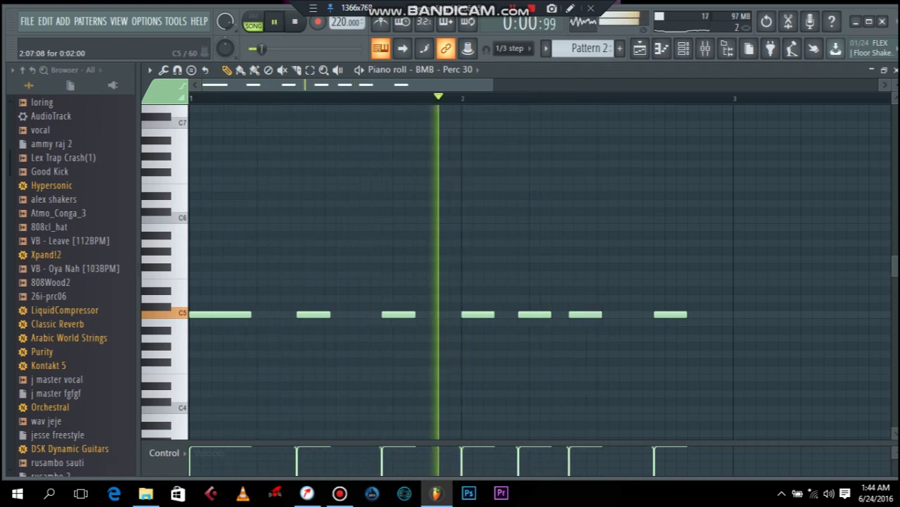
Step: Duplicate the two-bar percussion phrase so the copy fills bars 3 and 4, play it back, and leave the piano roll
left_click_drag(738, 279, 190, 381)
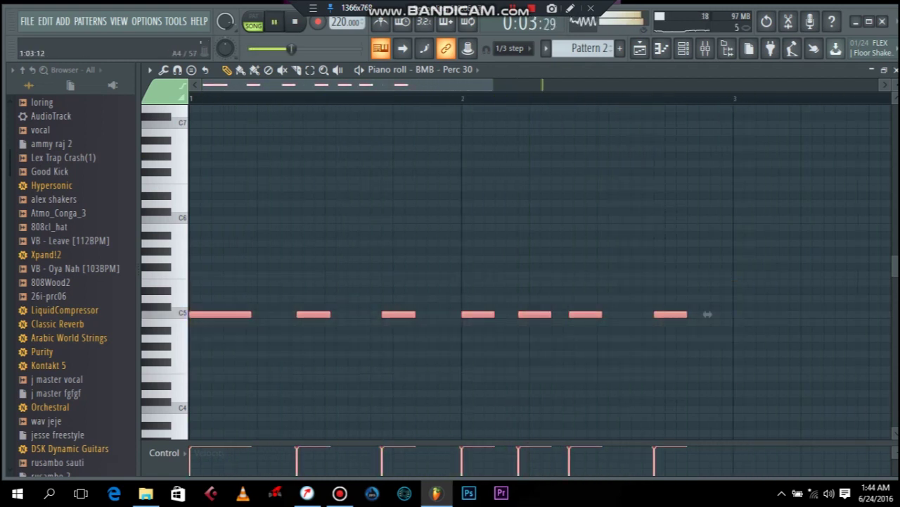
key("ctrl+b")
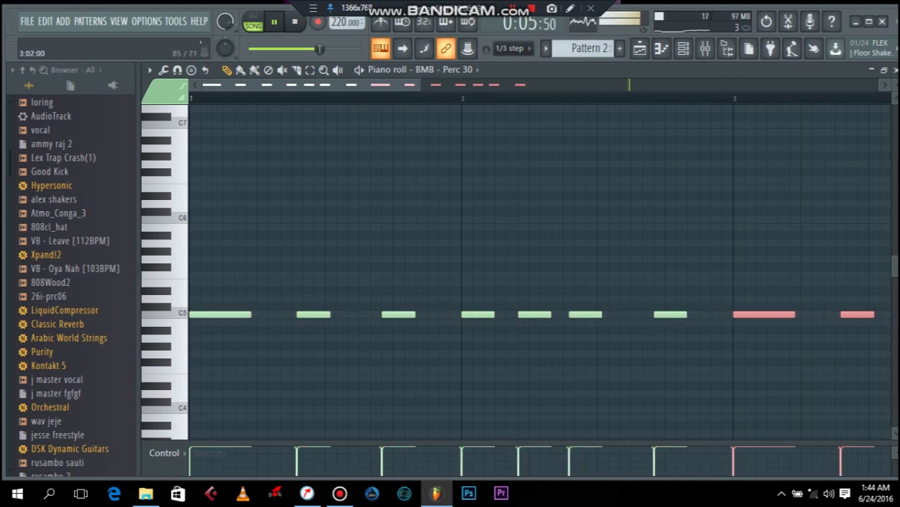
key("space")
key("space")
left_click(895, 70)
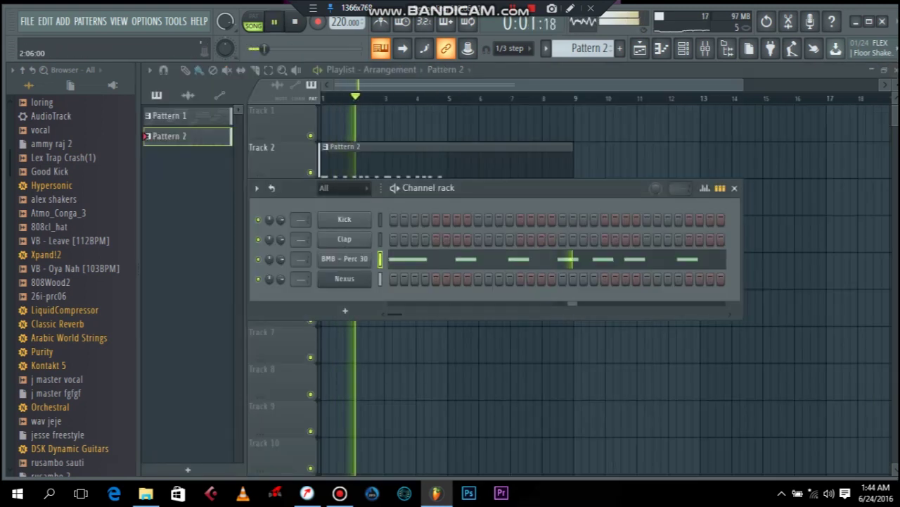
Step: Reopen the percussion notes, set the snap to Line, duplicate the four-bar phrase into bars 5 to 8, and play it
key("F7")
left_click_drag(420, 85, 645, 84)
left_click(513, 48)
left_click(513, 50)
key("space")
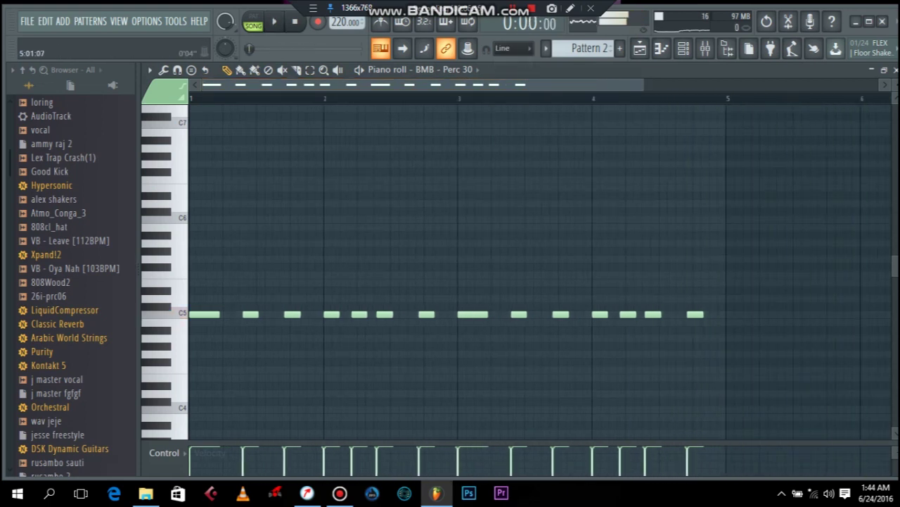
key("ctrl+a")
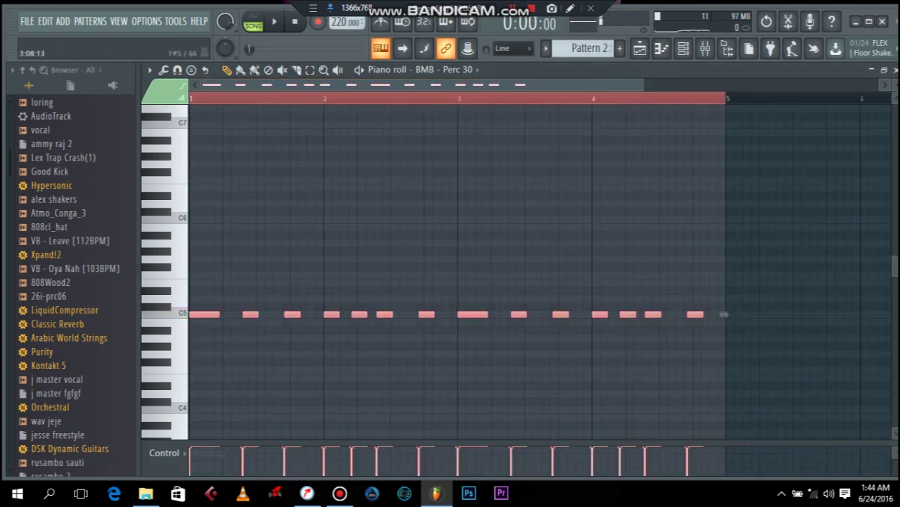
key("ctrl+b")
key("space")
left_click(894, 70)
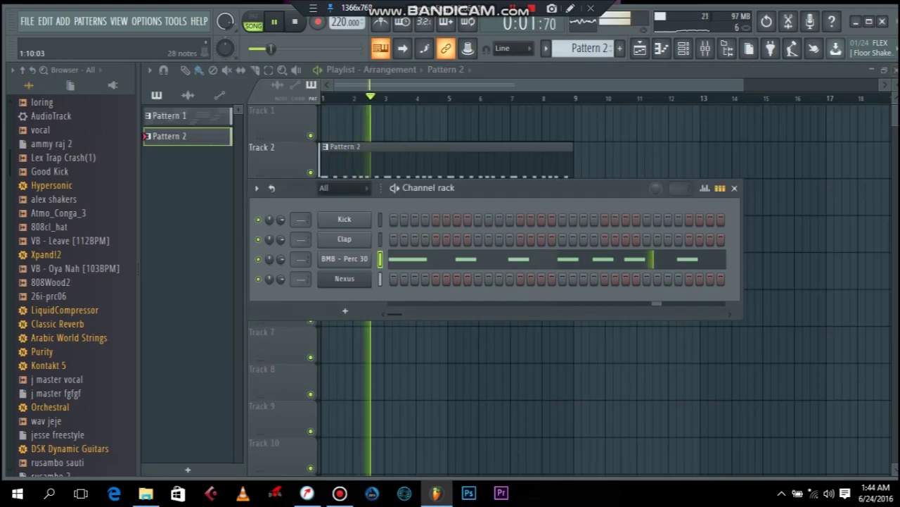
Step: Load the 808Wood2 sample onto the Clap channel and copy the BMB - Perc 30 notes into it
left_click_drag(56, 282, 344, 238)
key("space")
right_click(344, 259)
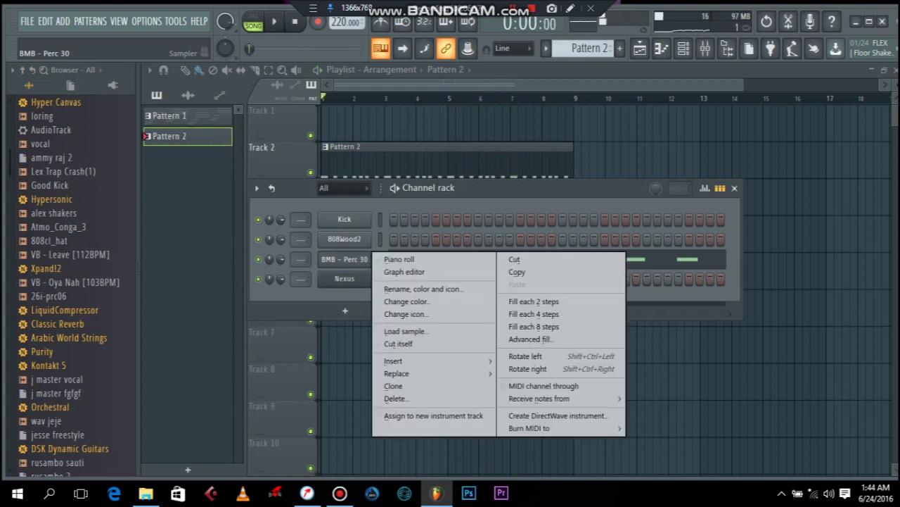
left_click(517, 272)
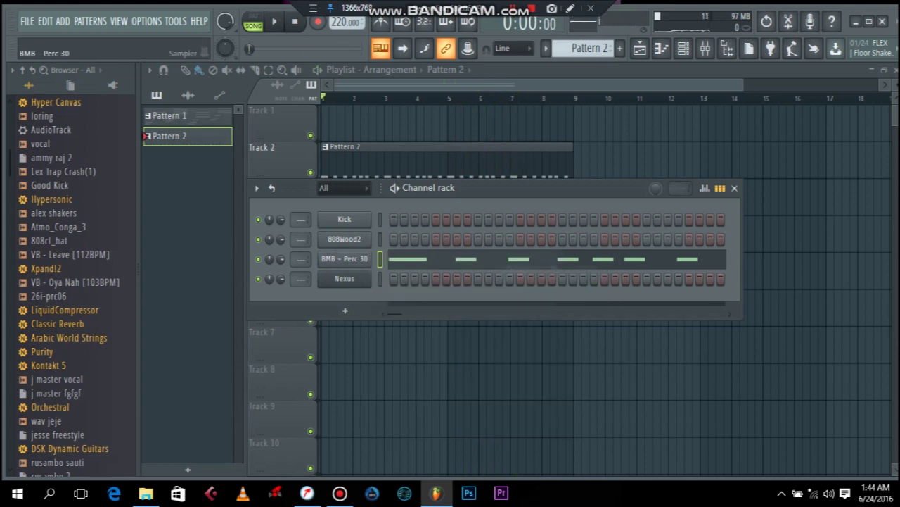
right_click(370, 238)
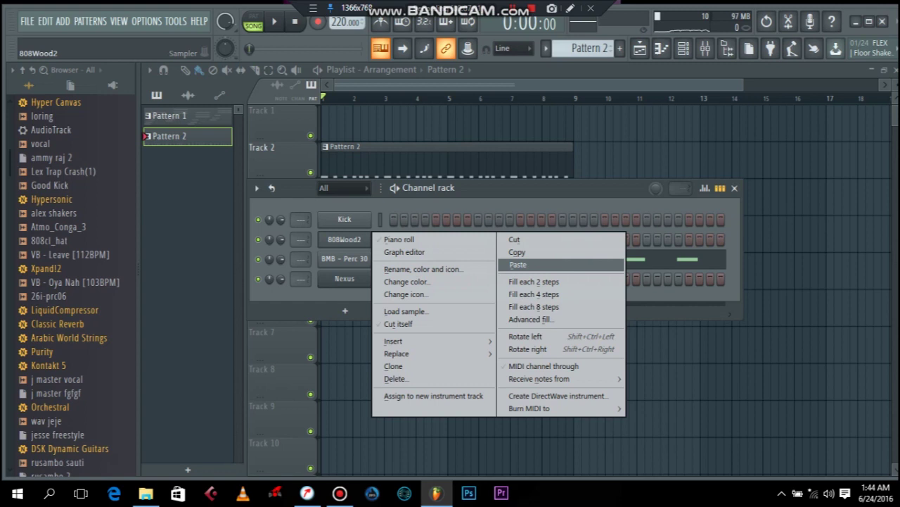
left_click(518, 265)
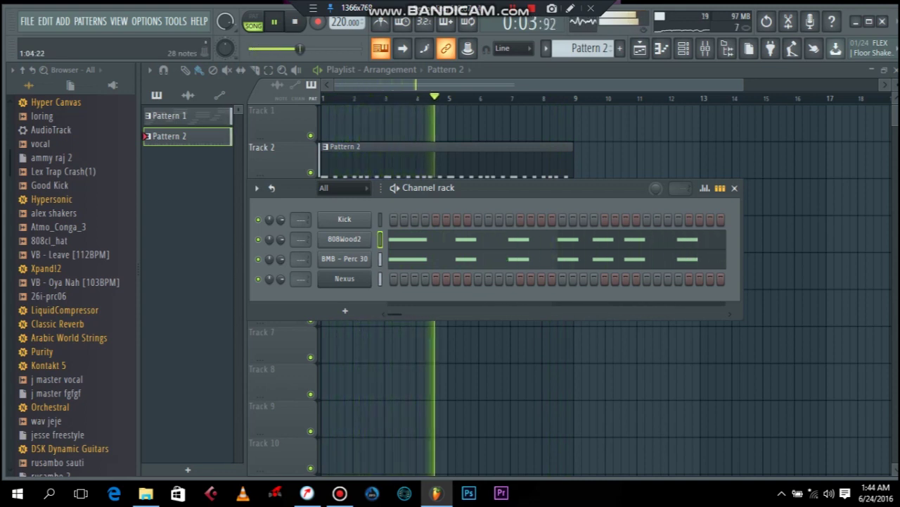
Step: Create Pattern 3 and place it on Track 1 of the playlist from bar 1 to bar 9
key("F6")
key("space")
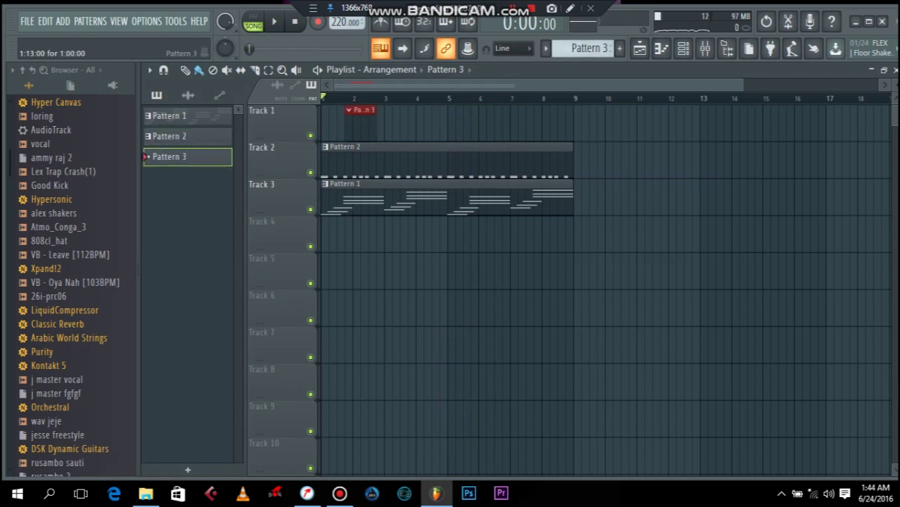
left_click_drag(352, 110, 605, 110)
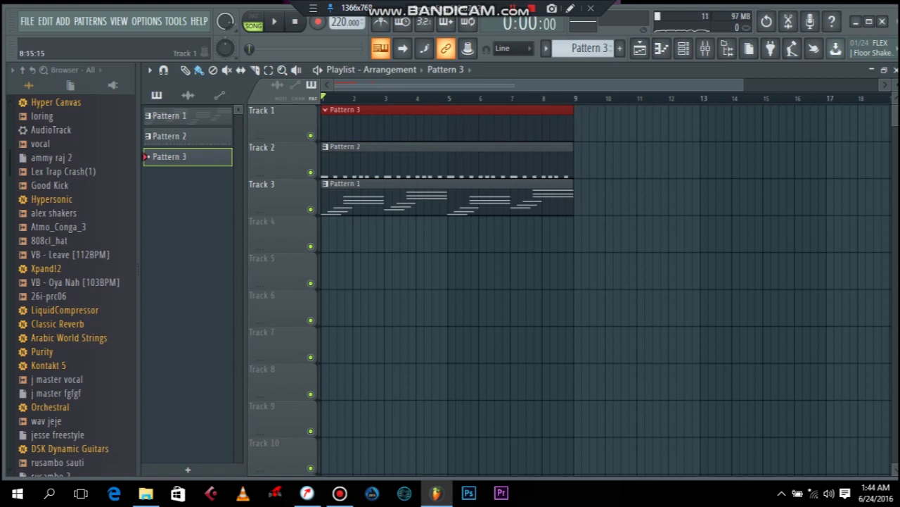
Step: Load the Good Kick sample onto the Kick channel, place a C5 note at the start of bar 1, and play it
left_click(682, 48)
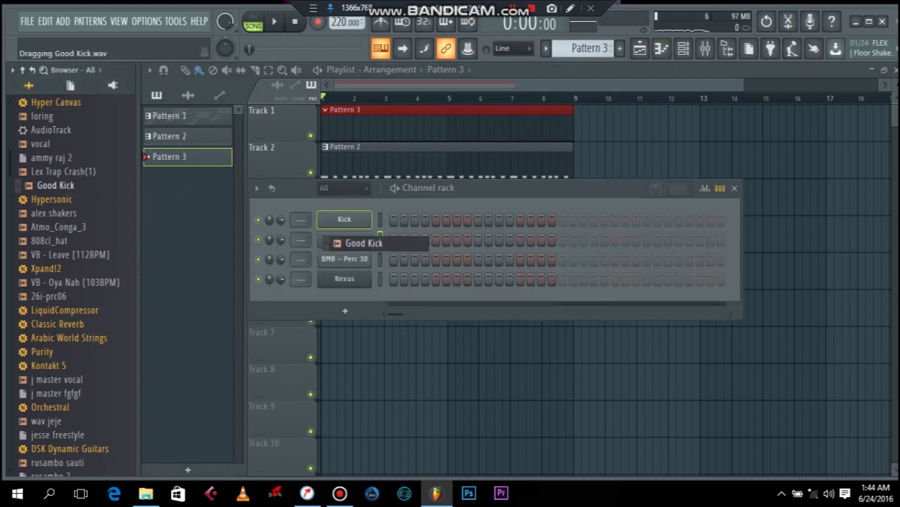
left_click_drag(334, 221, 336, 226)
right_click(366, 218)
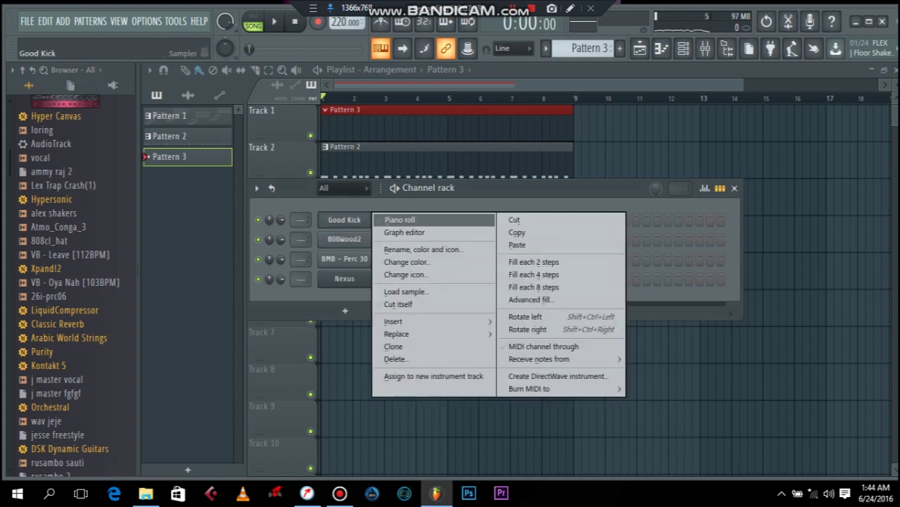
left_click(400, 219)
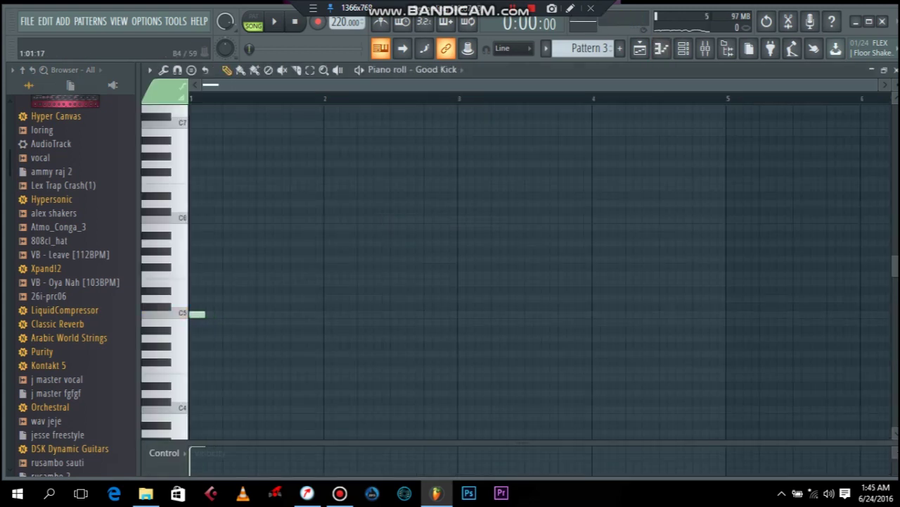
left_click(682, 48)
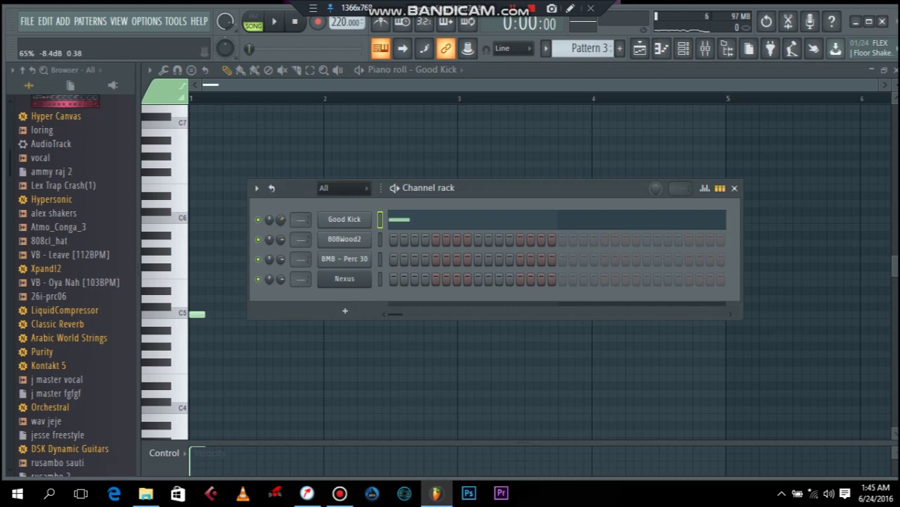
key("F6")
key("space")
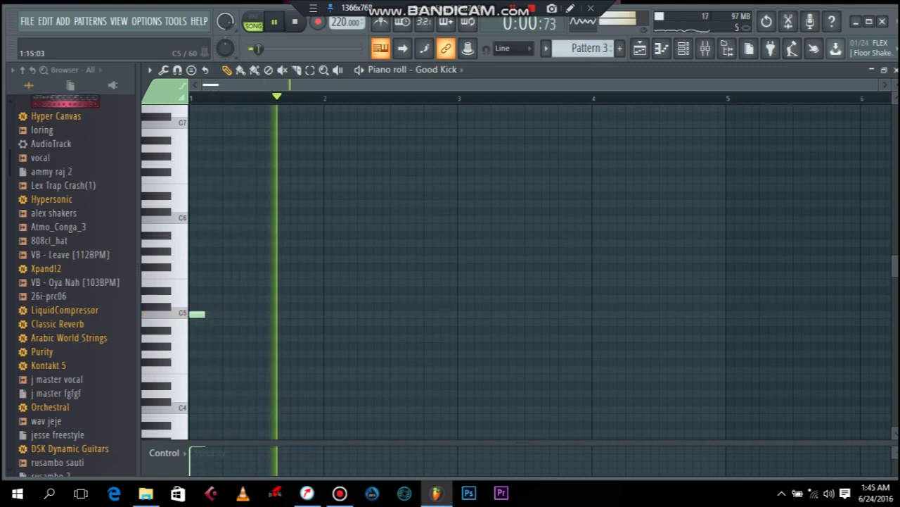
Step: Set the snap to 1/3 step and add three C5 kick notes in bar 2, the first on its downbeat
left_click(324, 315)
left_click(512, 48)
left_click(508, 62)
left_click(512, 48)
left_click(511, 62)
left_click(512, 49)
left_click(513, 130)
key("space")
left_click_drag(790, 85, 519, 85)
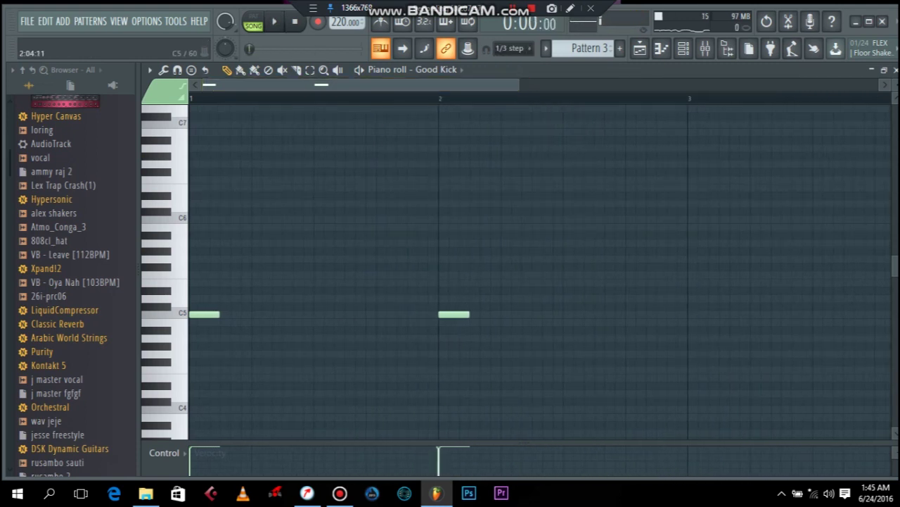
key("space")
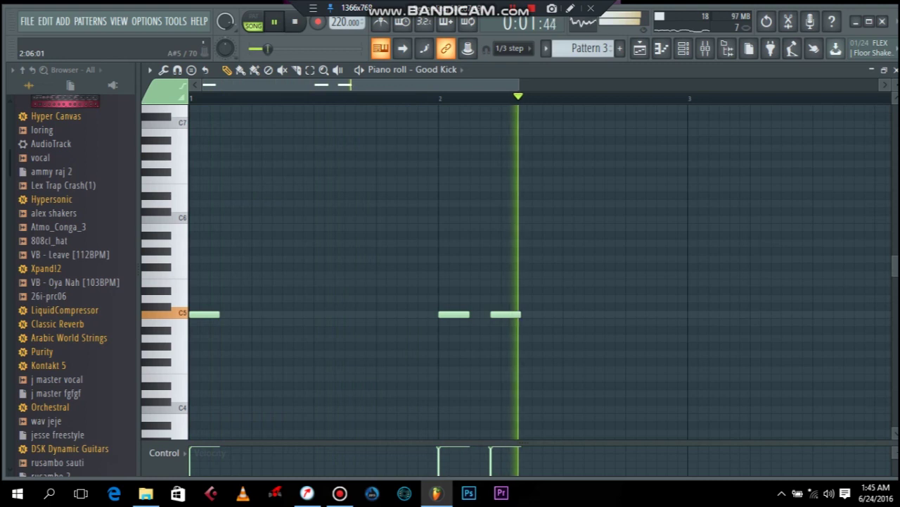
left_click(618, 313)
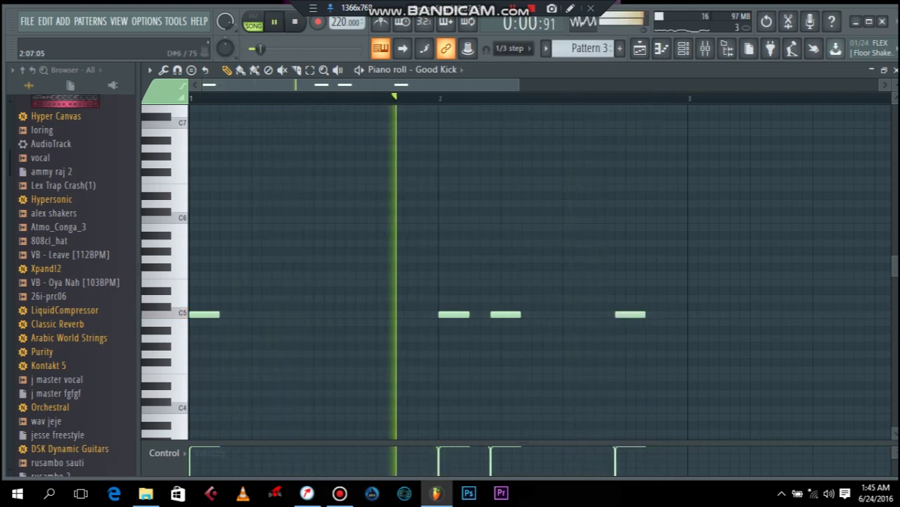
Step: Duplicate the two-bar kick phrase into bars 3 and 4 and play it back
left_click_drag(703, 265, 194, 364)
left_click_drag(202, 314, 702, 320)
key("space")
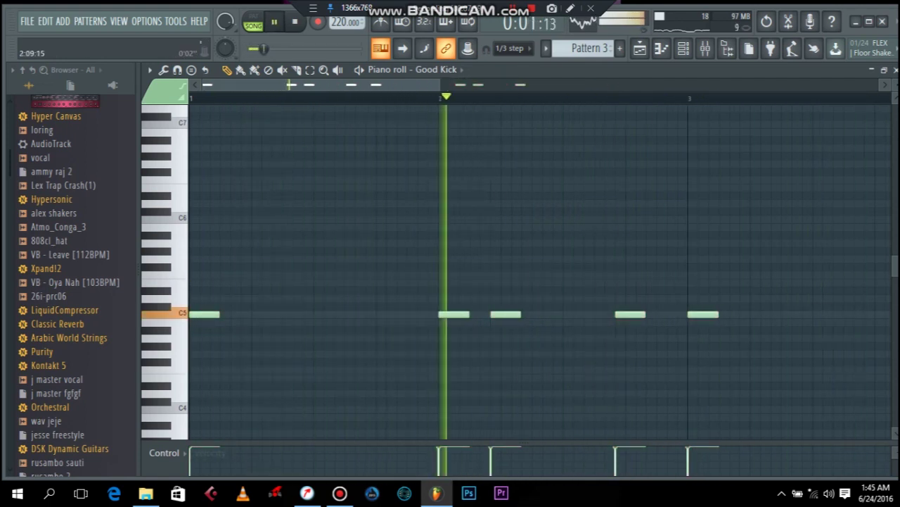
Step: Duplicate the four-bar kick phrase into bars 5 to 8 and leave the piano roll
scroll(333, 85, "down", 3)
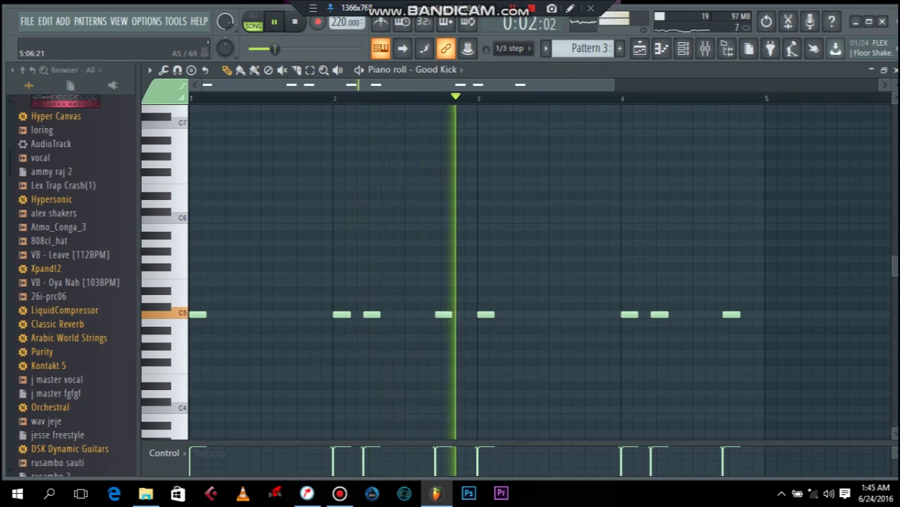
left_click_drag(790, 240, 190, 396)
left_click_drag(194, 316, 782, 320)
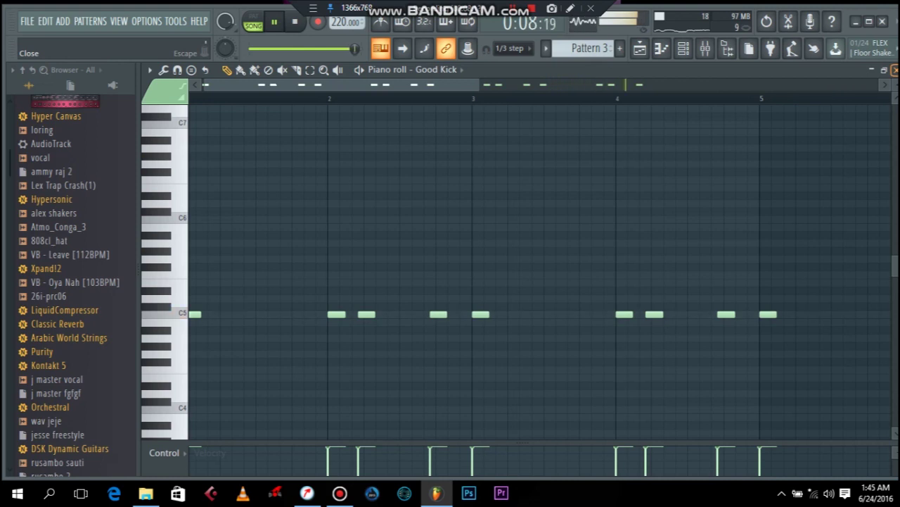
left_click(895, 69)
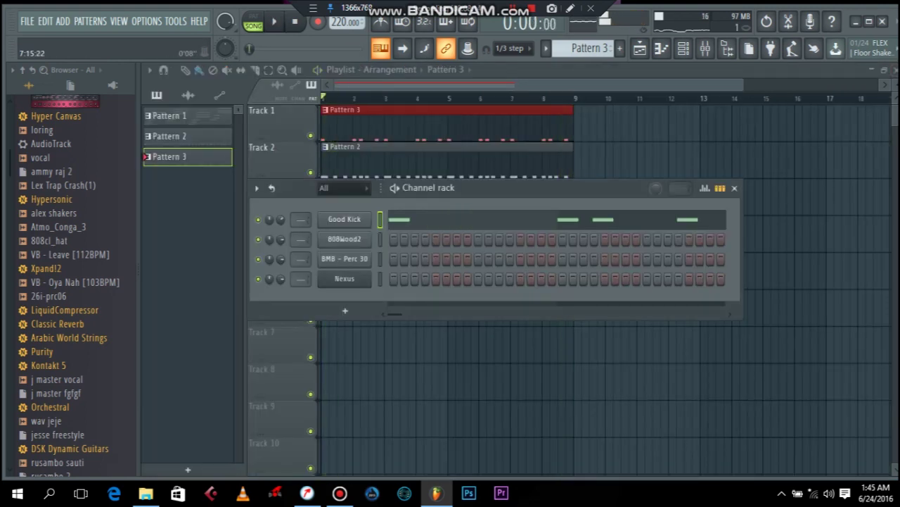
Step: Create Pattern 4, place it on Track 4 at bar 1, set the snap to Line, and lengthen the clip
key("F4")
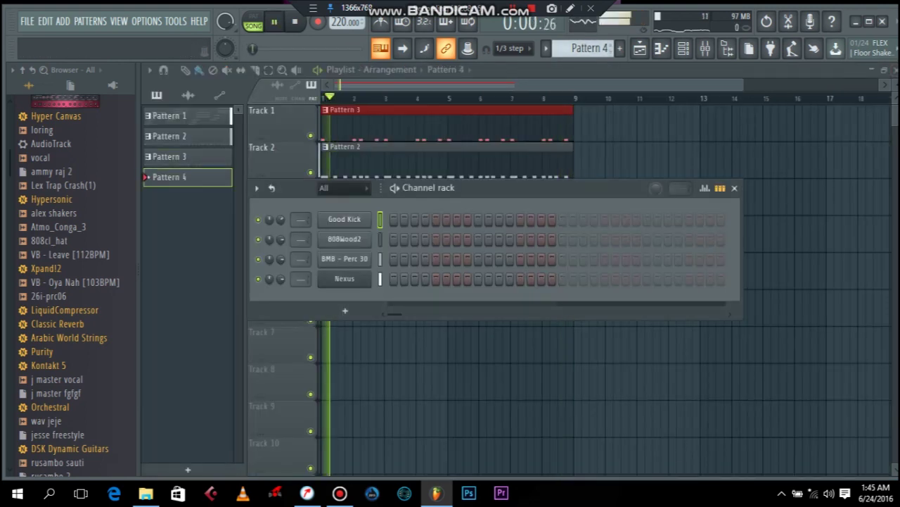
key("F6")
key("space")
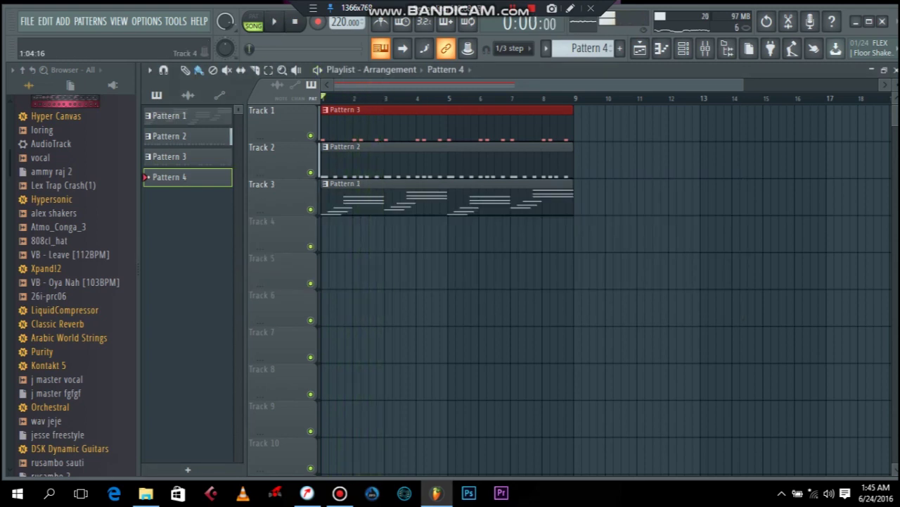
left_click(337, 232)
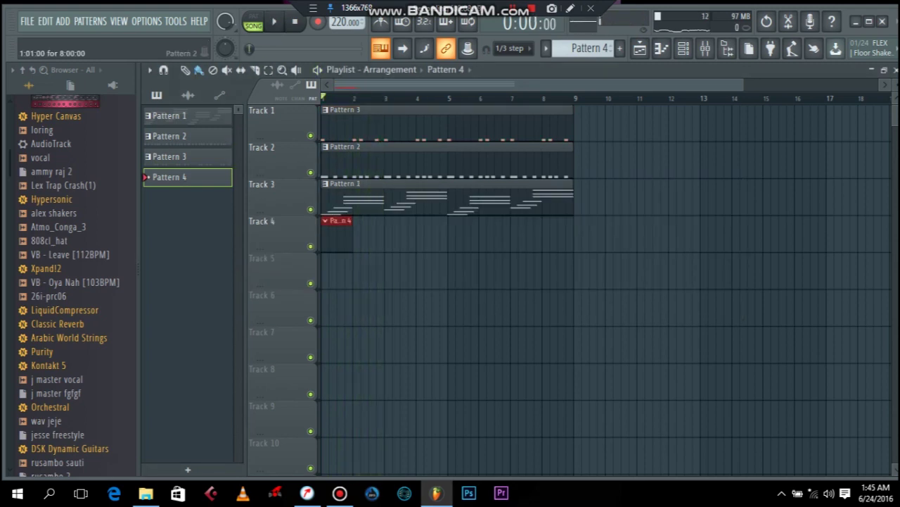
left_click(514, 48)
left_click(510, 62)
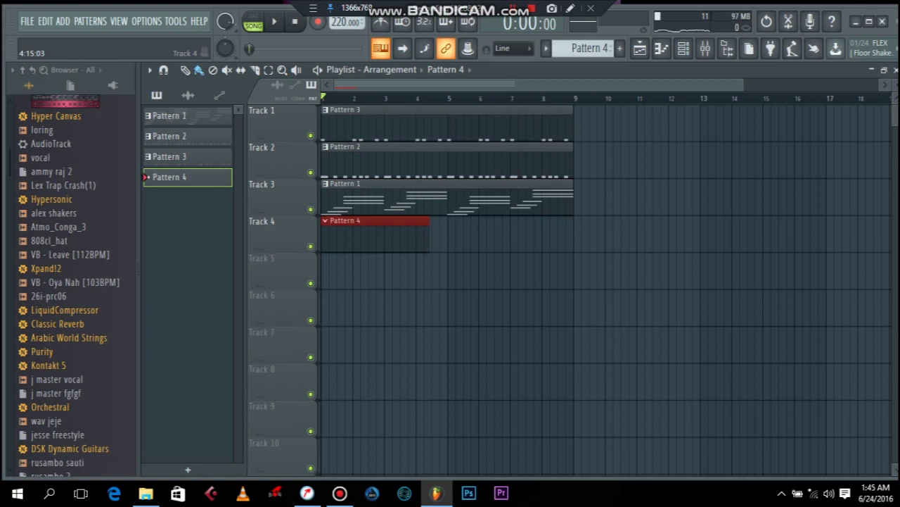
Step: Add a second Nexus channel, load the XP Guitars preset GT Muted Clean 1, and close the plugin window
left_click(662, 48)
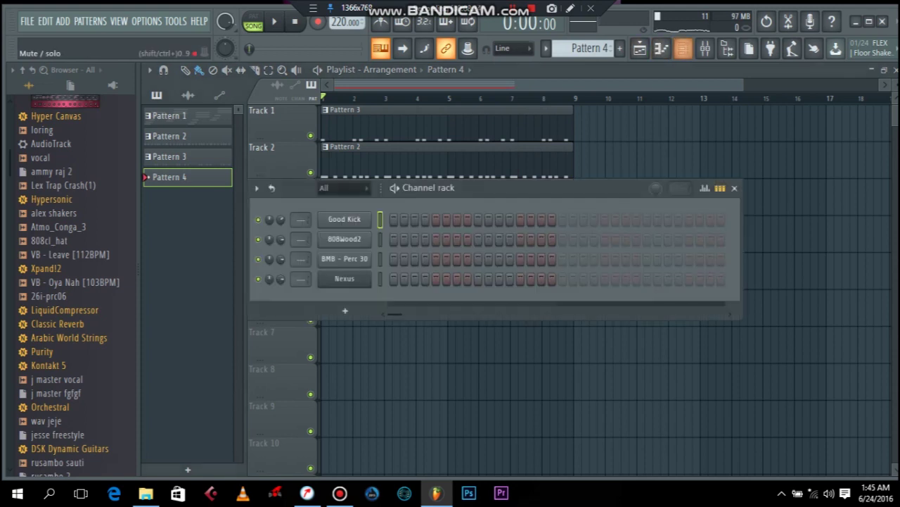
scroll(75, 281, "up", 3)
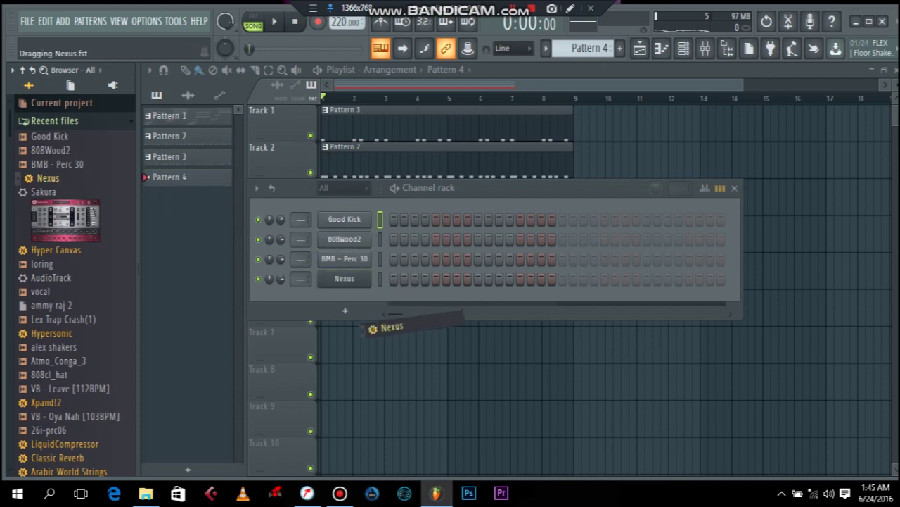
left_click_drag(372, 325, 373, 326)
left_click_drag(447, 256, 447, 312)
left_click(405, 322)
scroll(505, 281, "down", 5)
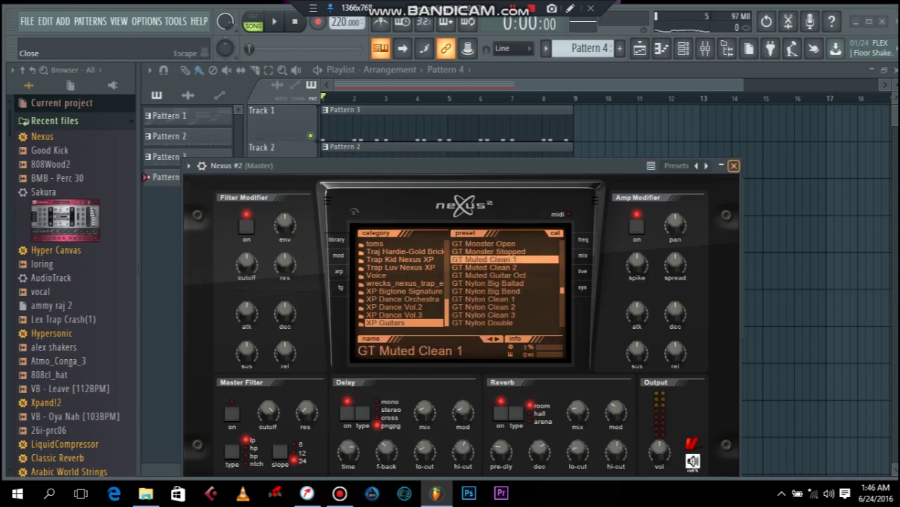
left_click(734, 166)
Step: Place a G5 note in bar 1 of the second Nexus channel's piano roll and set the snap to 1/3 step
right_click(345, 298)
left_click(383, 287)
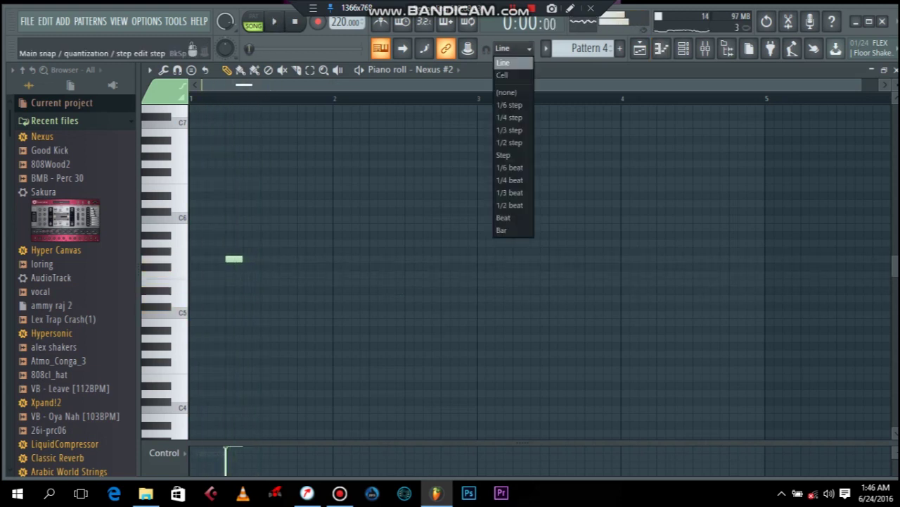
left_click(508, 48)
left_click(508, 56)
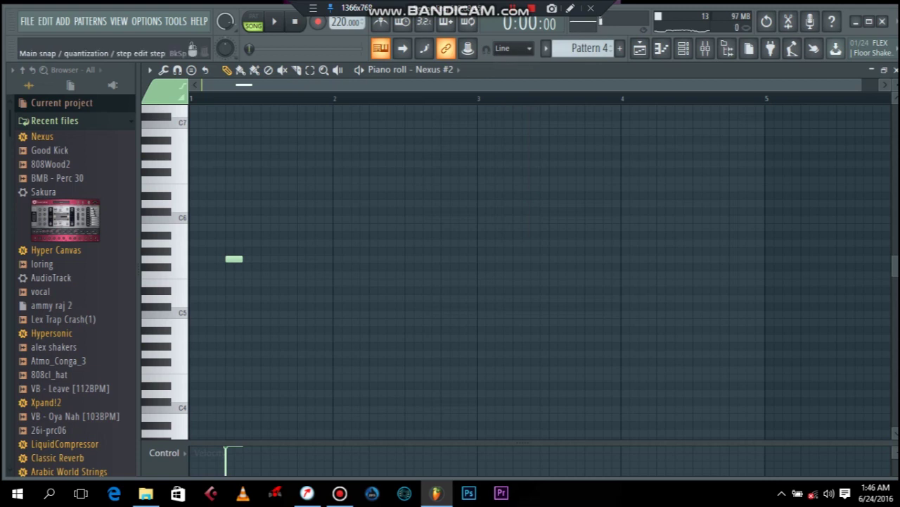
left_click(508, 48)
left_click(513, 142)
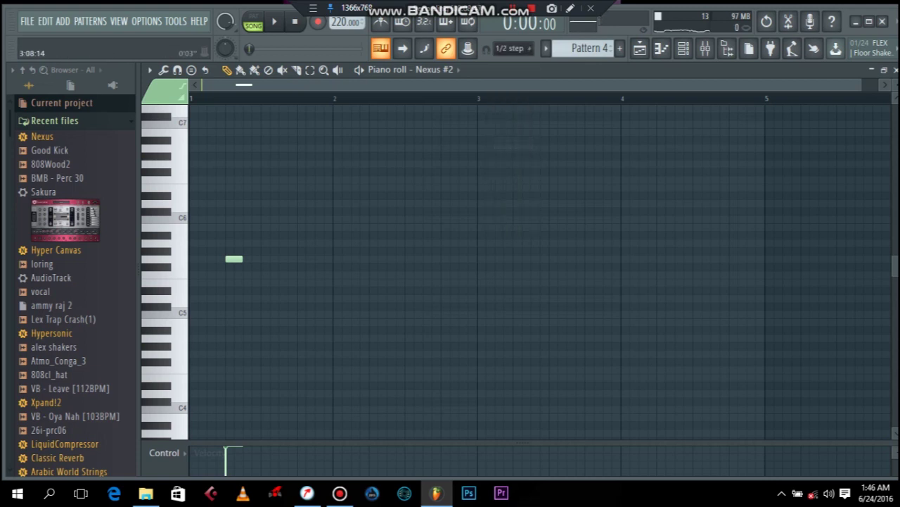
left_click(510, 48)
left_click(510, 130)
left_click_drag(861, 85, 415, 84)
key("space")
key("space")
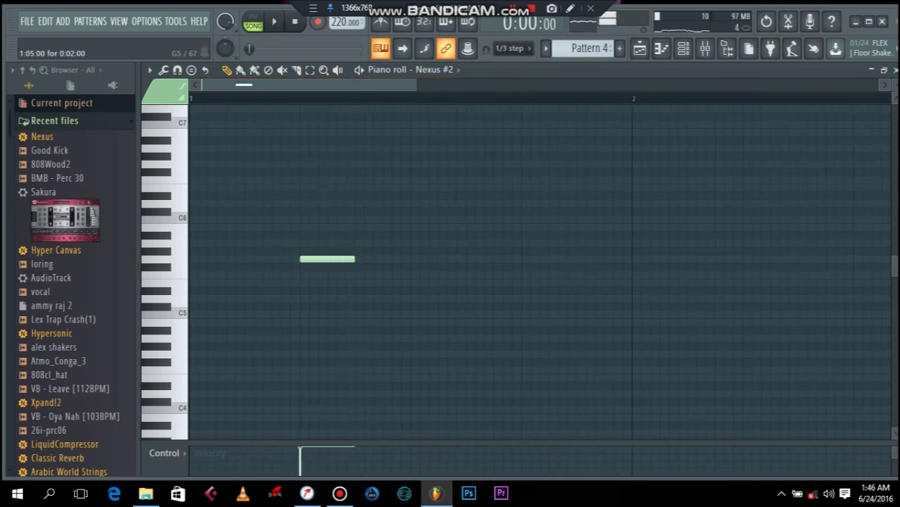
Step: Build the bar 1 guitar melody from two G5 notes followed by two A#5 notes, playing it back to check timing
key("space")
left_click(368, 259)
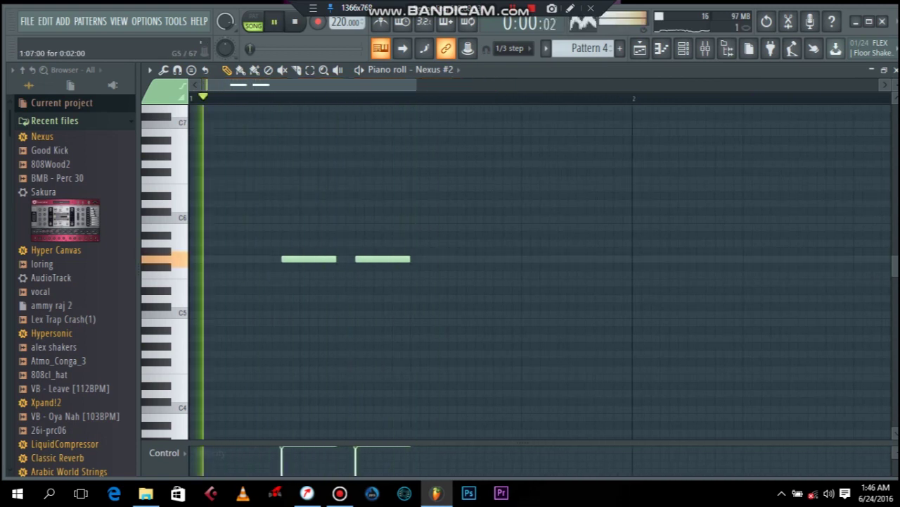
key("space")
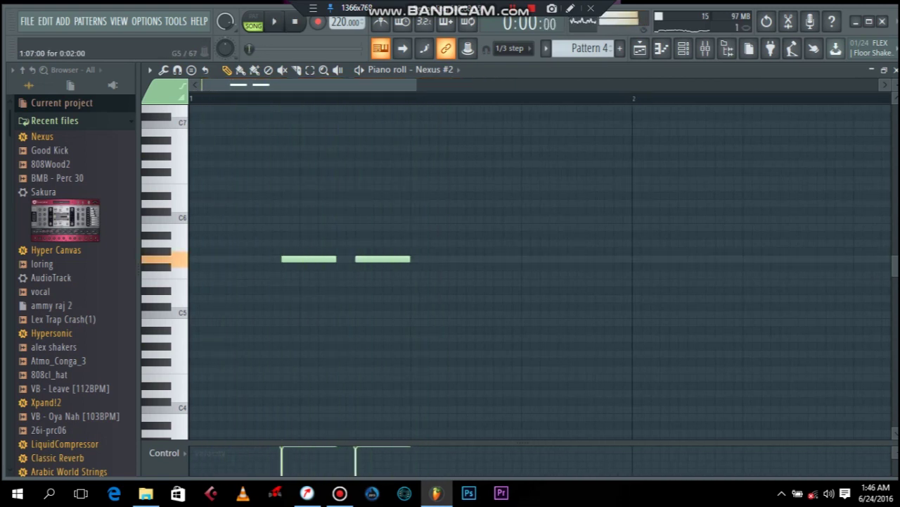
key("space")
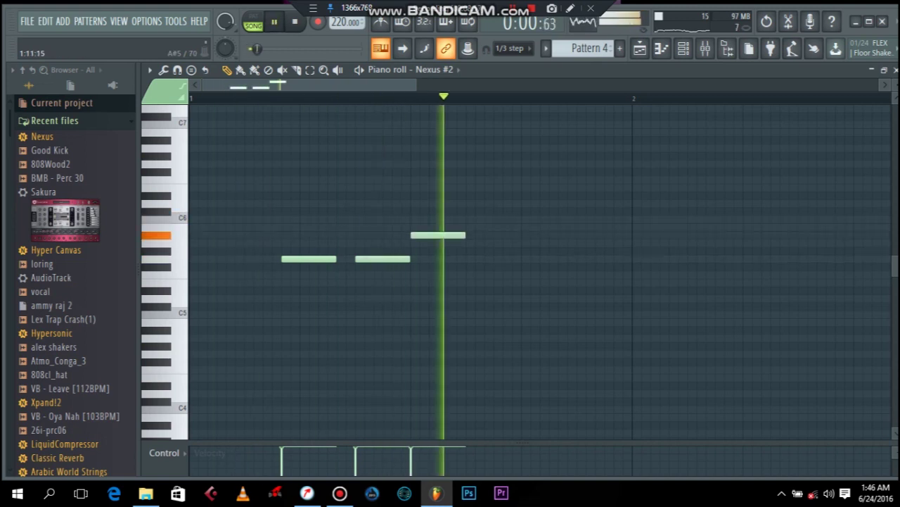
left_click(507, 235)
key("space")
key("space")
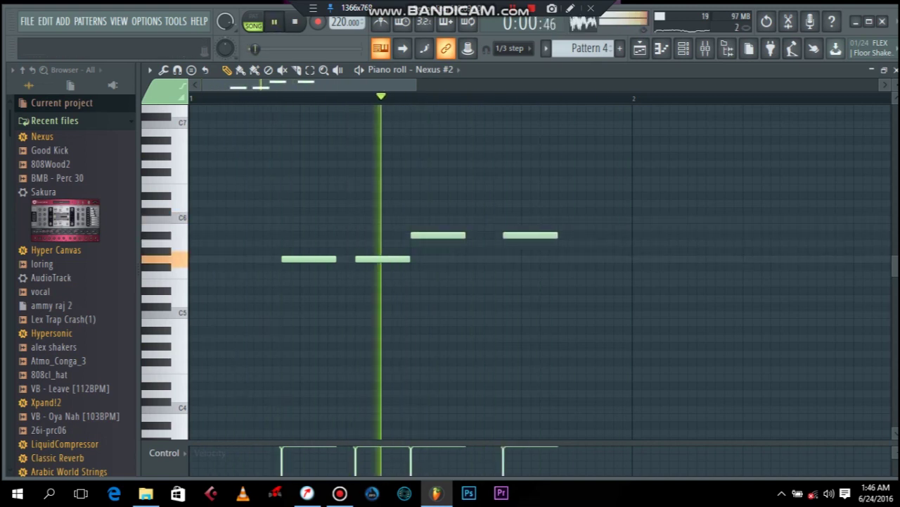
Step: Add two A5 notes and two G5 notes to bar 2 of the guitar melody and play it back
scroll(655, 154, "down", 2)
key("space")
key("space")
left_click(499, 258)
key("space")
left_click_drag(499, 259, 505, 235)
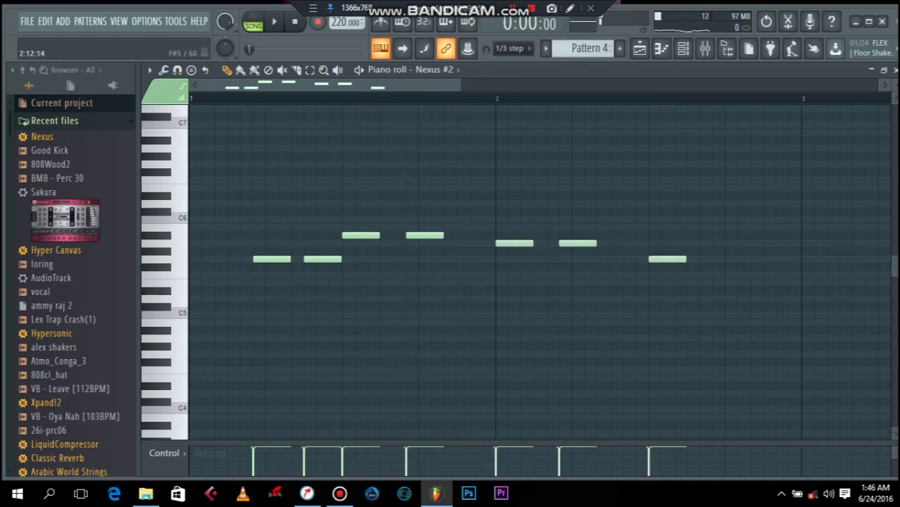
key("space")
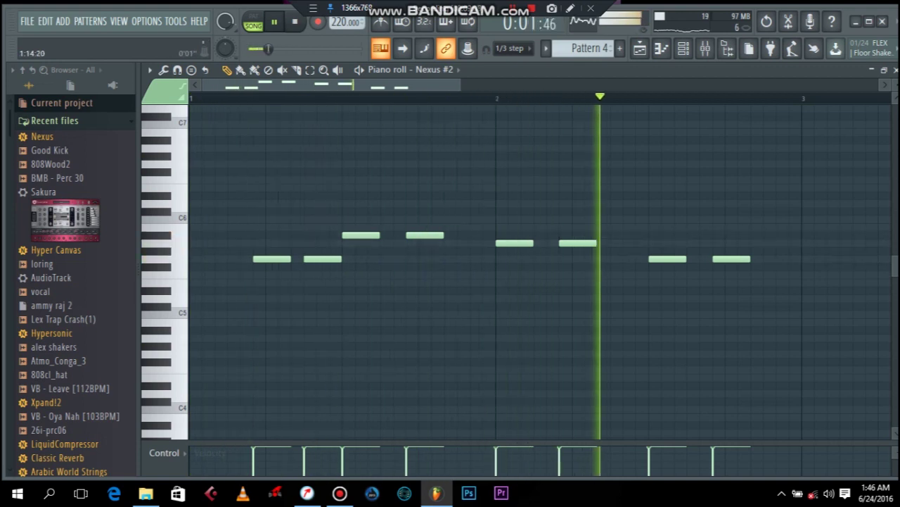
key("space")
Step: Duplicate the two-bar melody into bars 3 and 4, raising the copied A#5 pair to C6 and the A5 pair to A#5
left_click_drag(625, 177, 245, 284)
scroll(243, 270, "down", 2)
key("ctrl+b")
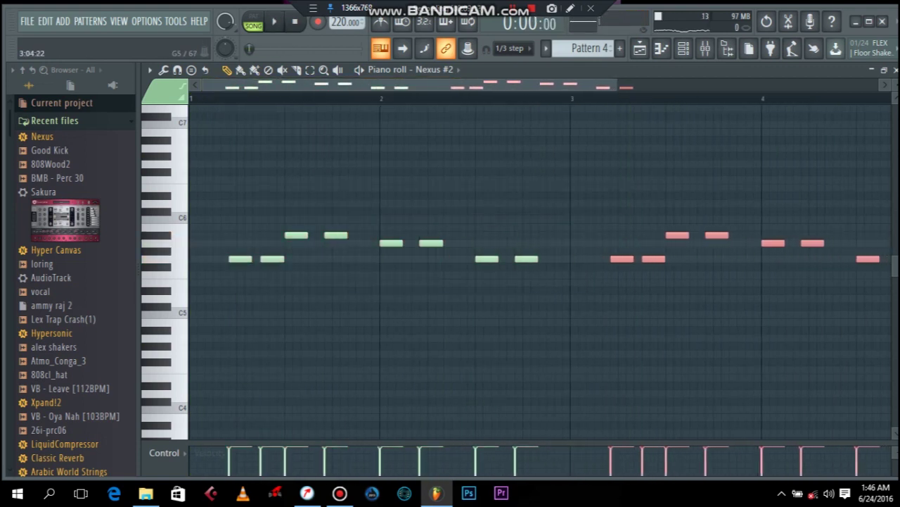
left_click_drag(665, 200, 738, 253)
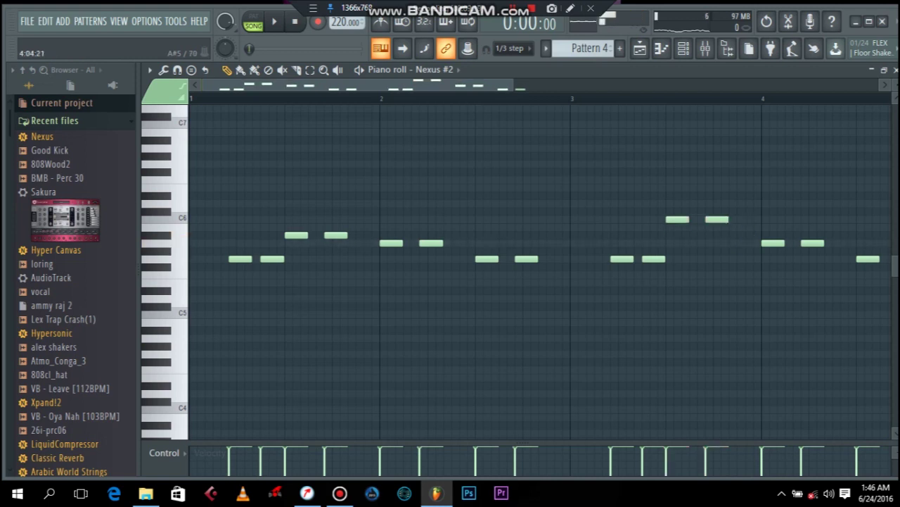
left_click_drag(722, 217, 844, 231)
left_click_drag(750, 292, 749, 292)
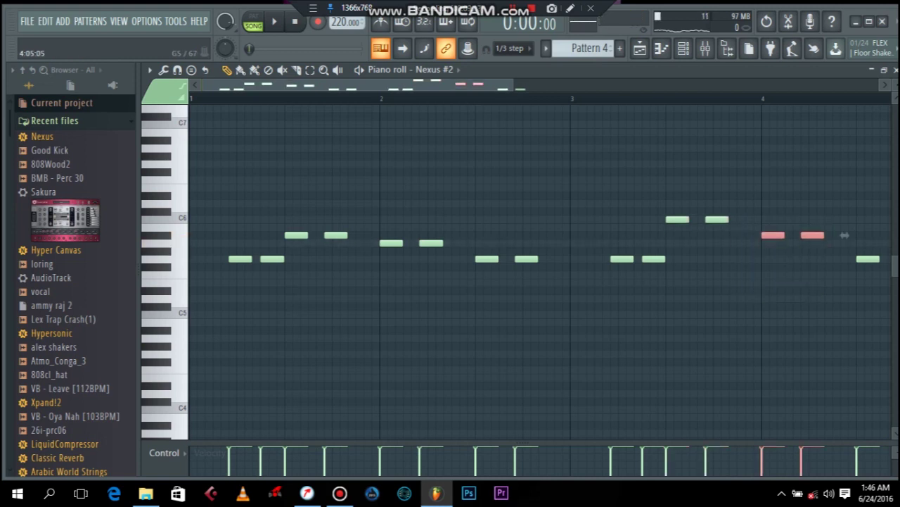
left_click(845, 235, "ctrl")
Step: Play the four-bar guitar melody and duplicate it into bars 5 to 8
key("space")
left_click_drag(514, 85, 723, 85)
left_click_drag(714, 161, 243, 324)
key("ctrl+b")
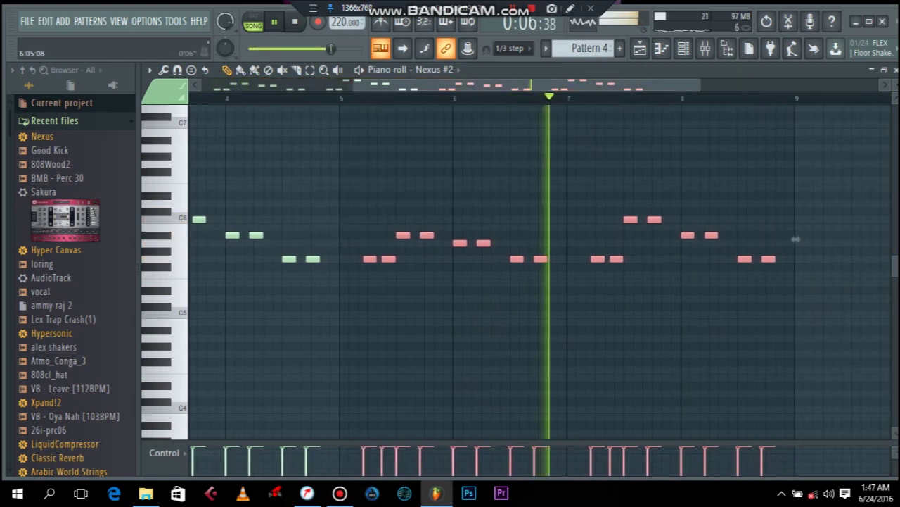
Step: Raise the C6 pair in bar 7 to D6 and the A#5 pair in bar 8 to C6, and play the melody
left_click_drag(797, 240, 615, 239)
key("ctrl+d")
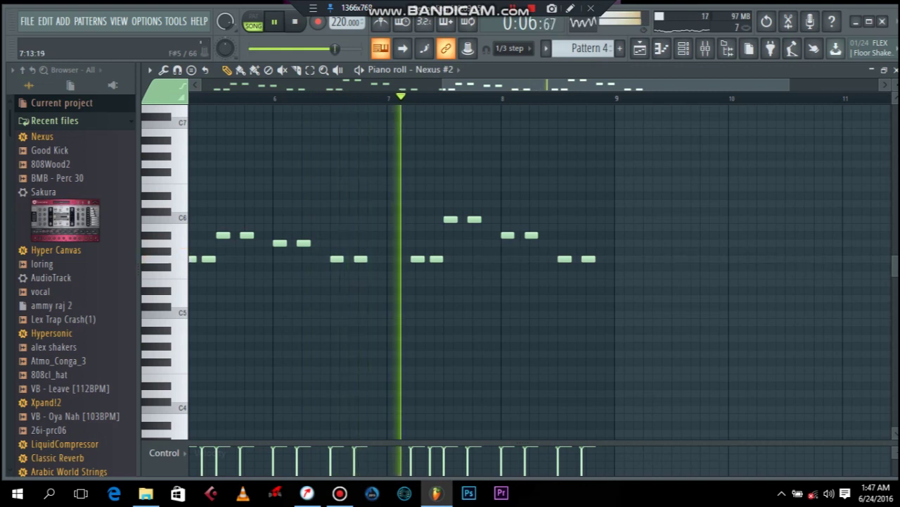
key("space")
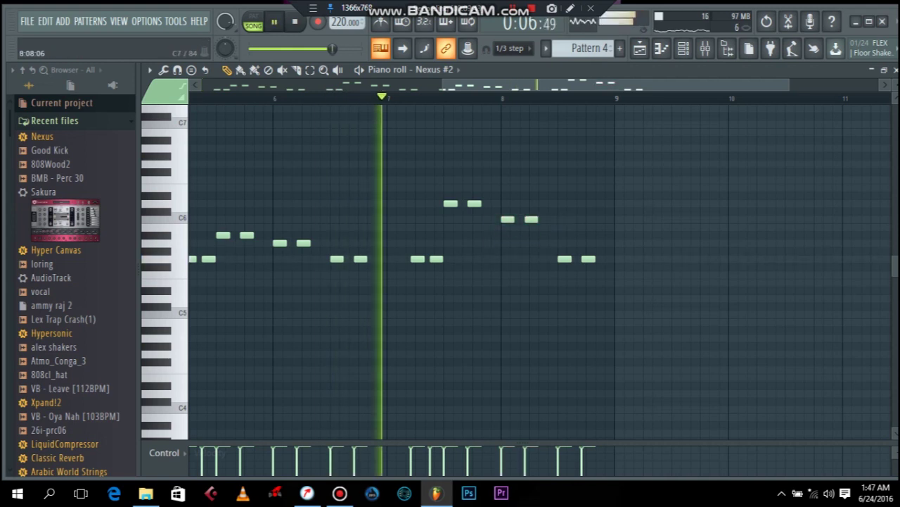
left_click_drag(444, 84, 202, 85)
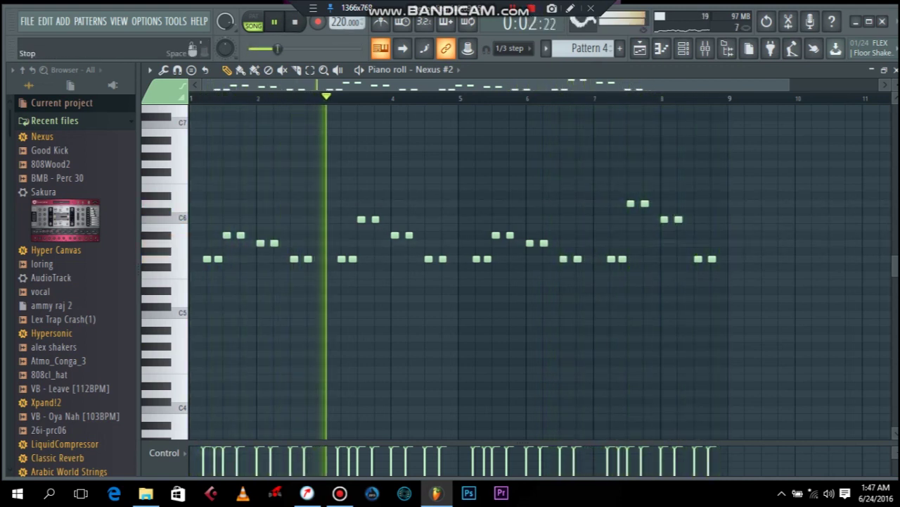
key("space")
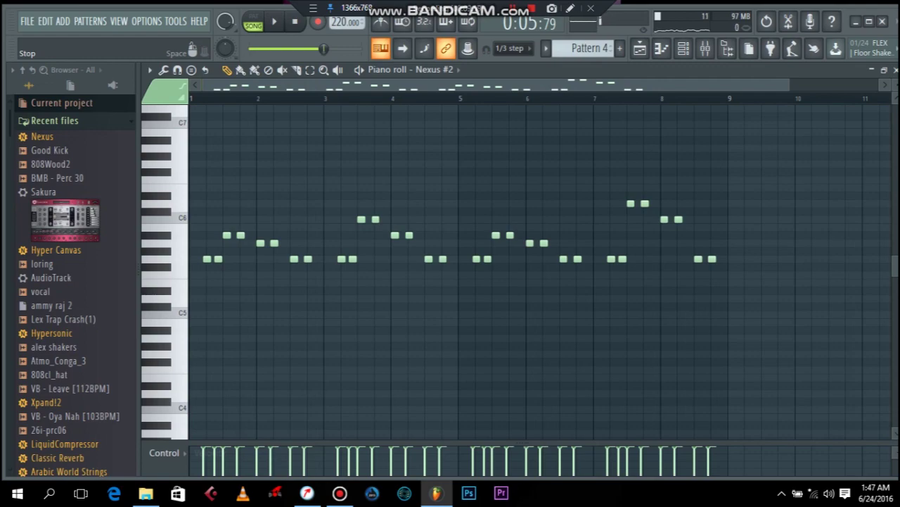